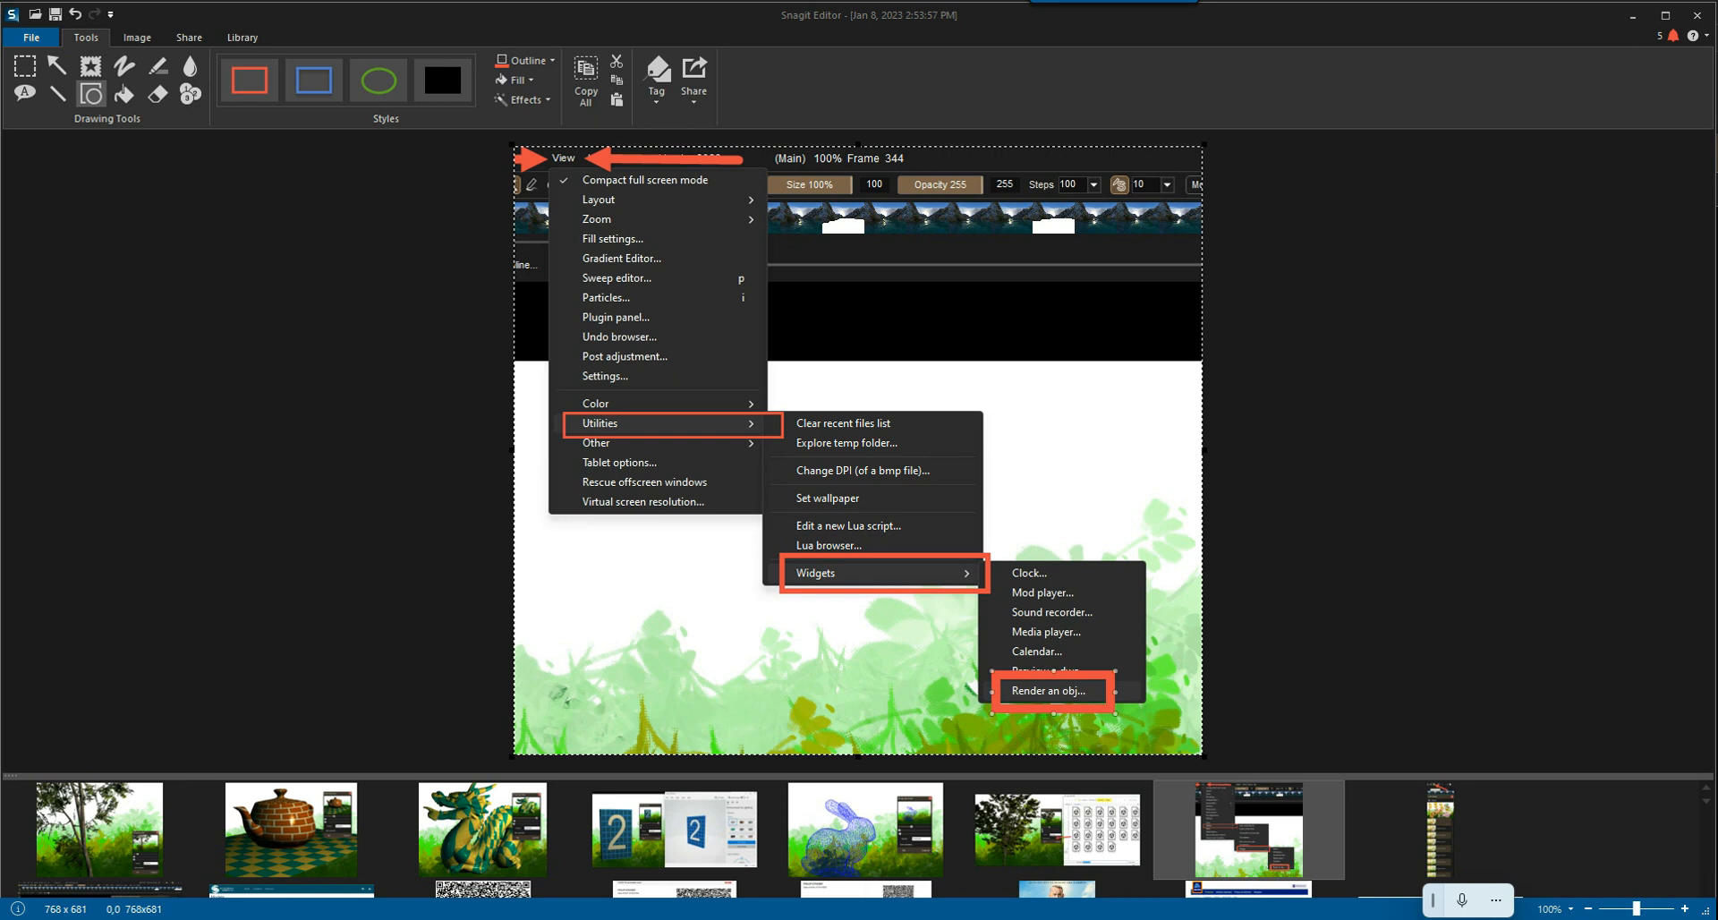
Step: Review the captured 3D OBJ render examples: foliage geometry picker, wireframe bunny, number 2 tile, dragon, brick teapot and tree
left_click(1056, 830)
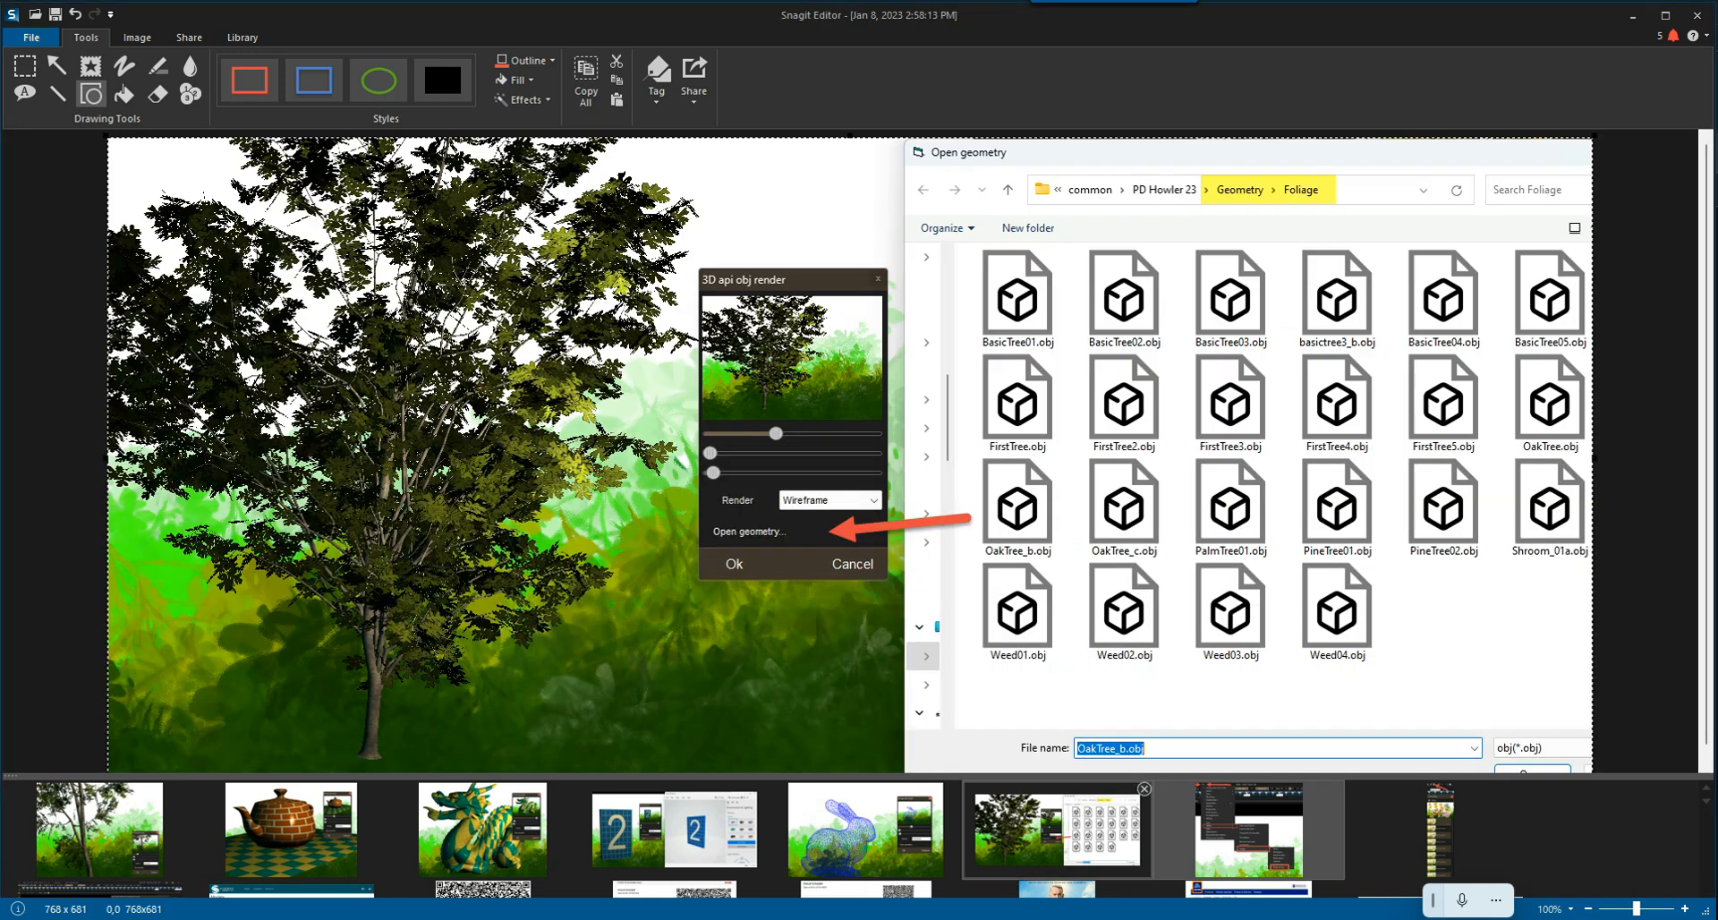
key("a")
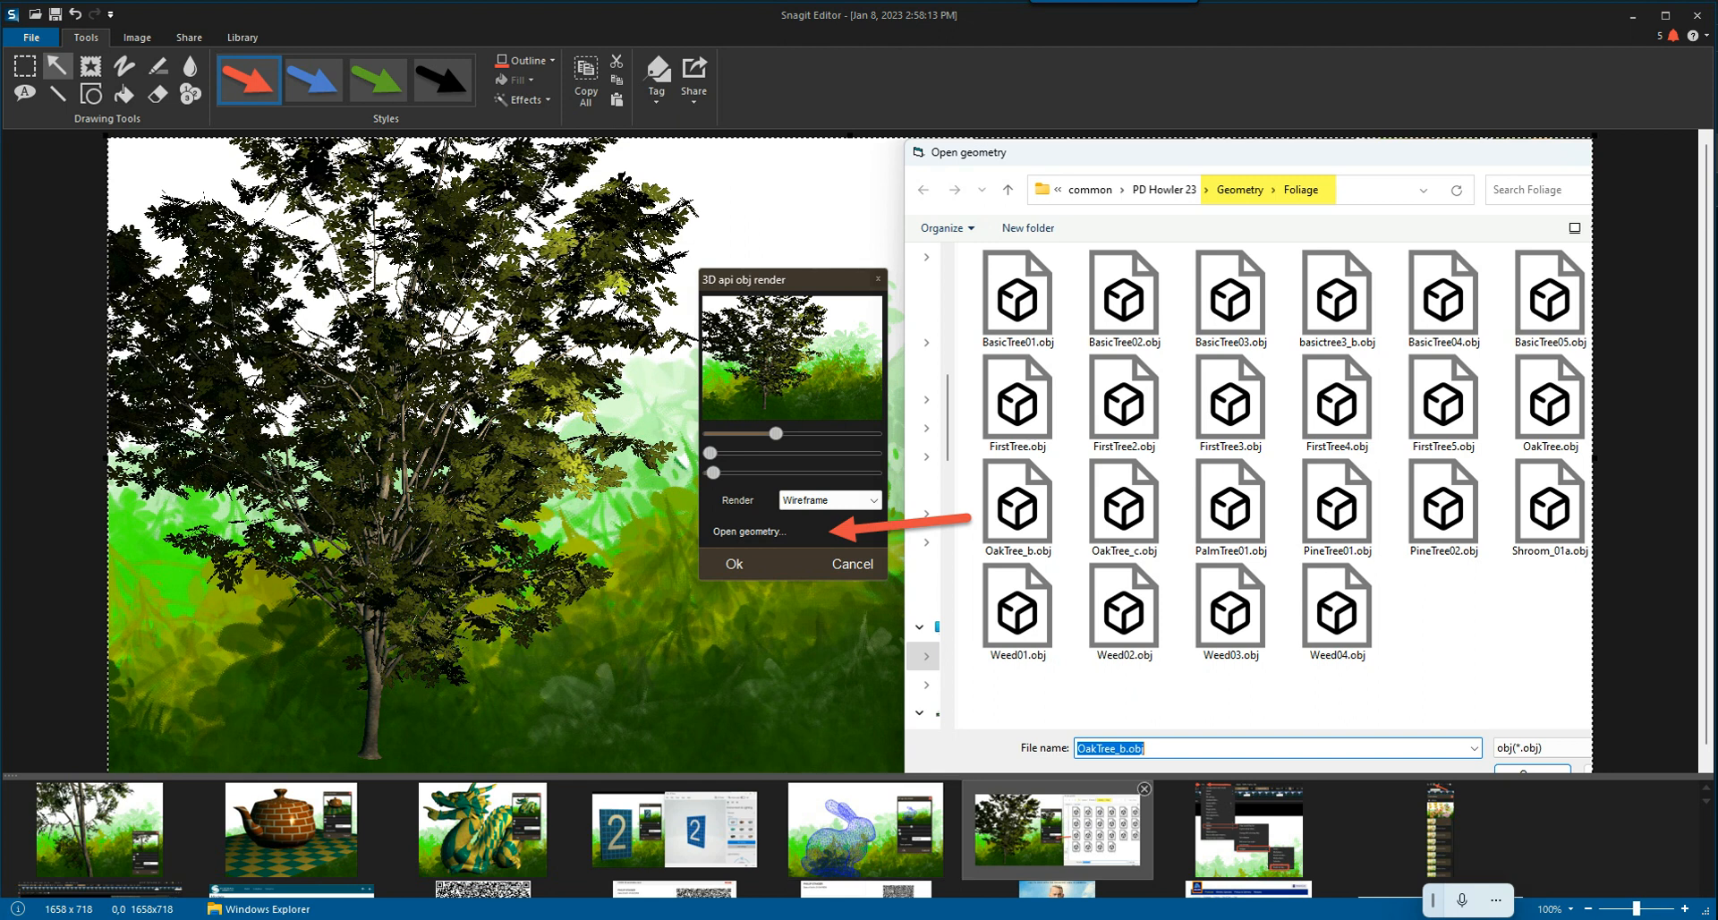
left_click(865, 830)
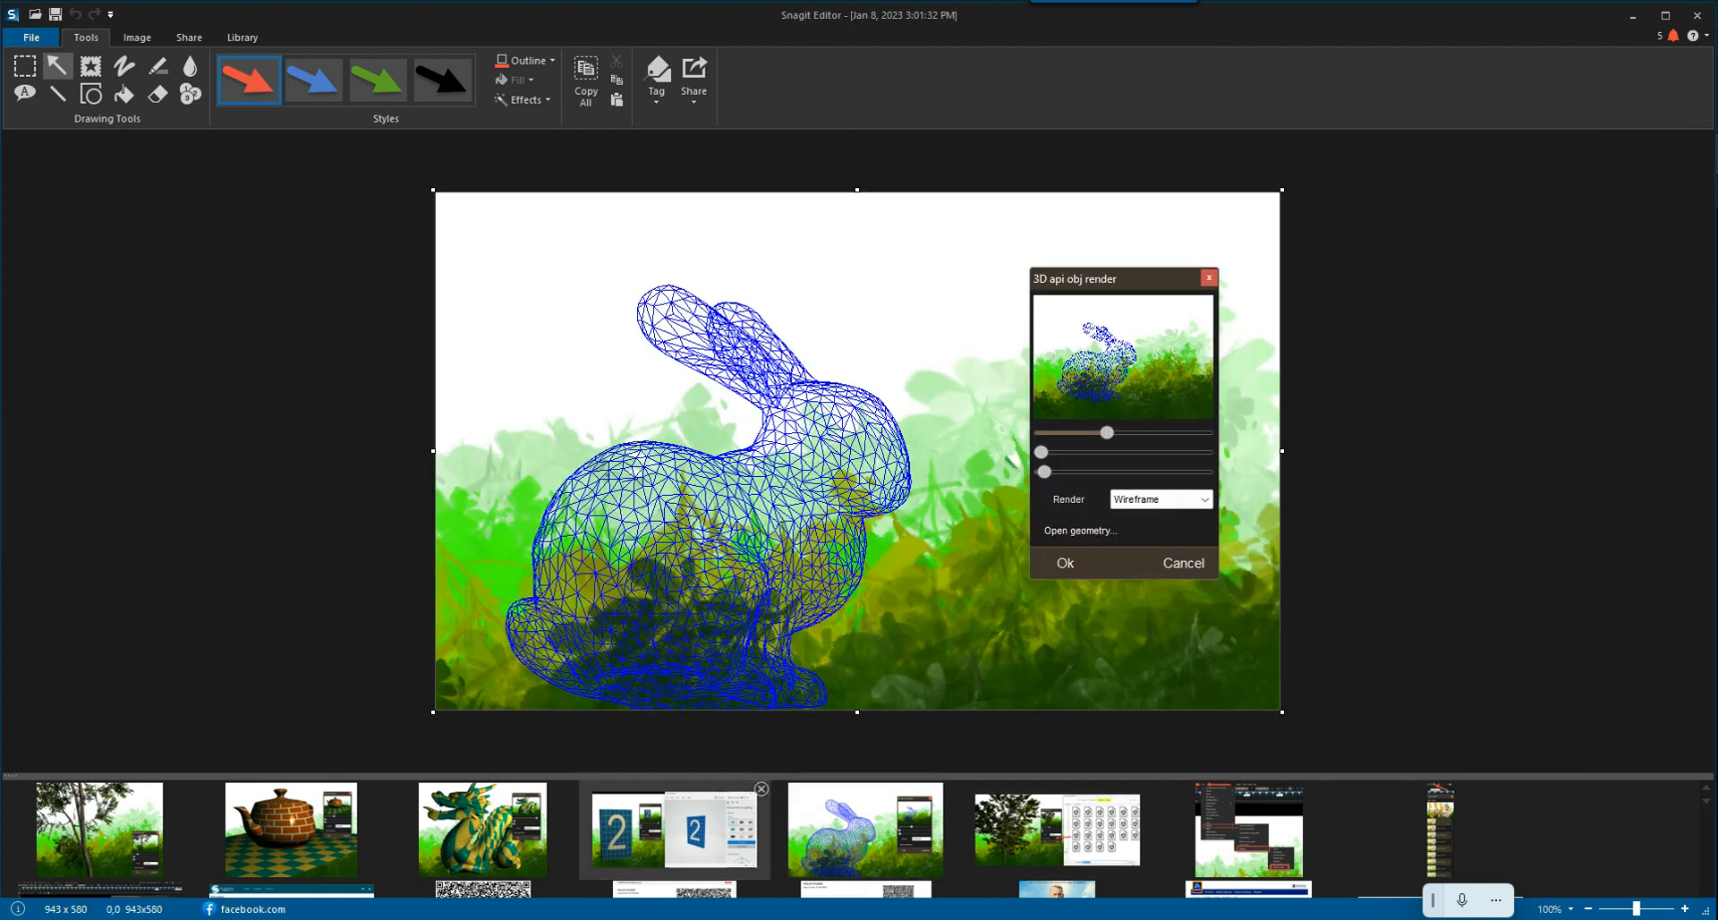
left_click(675, 831)
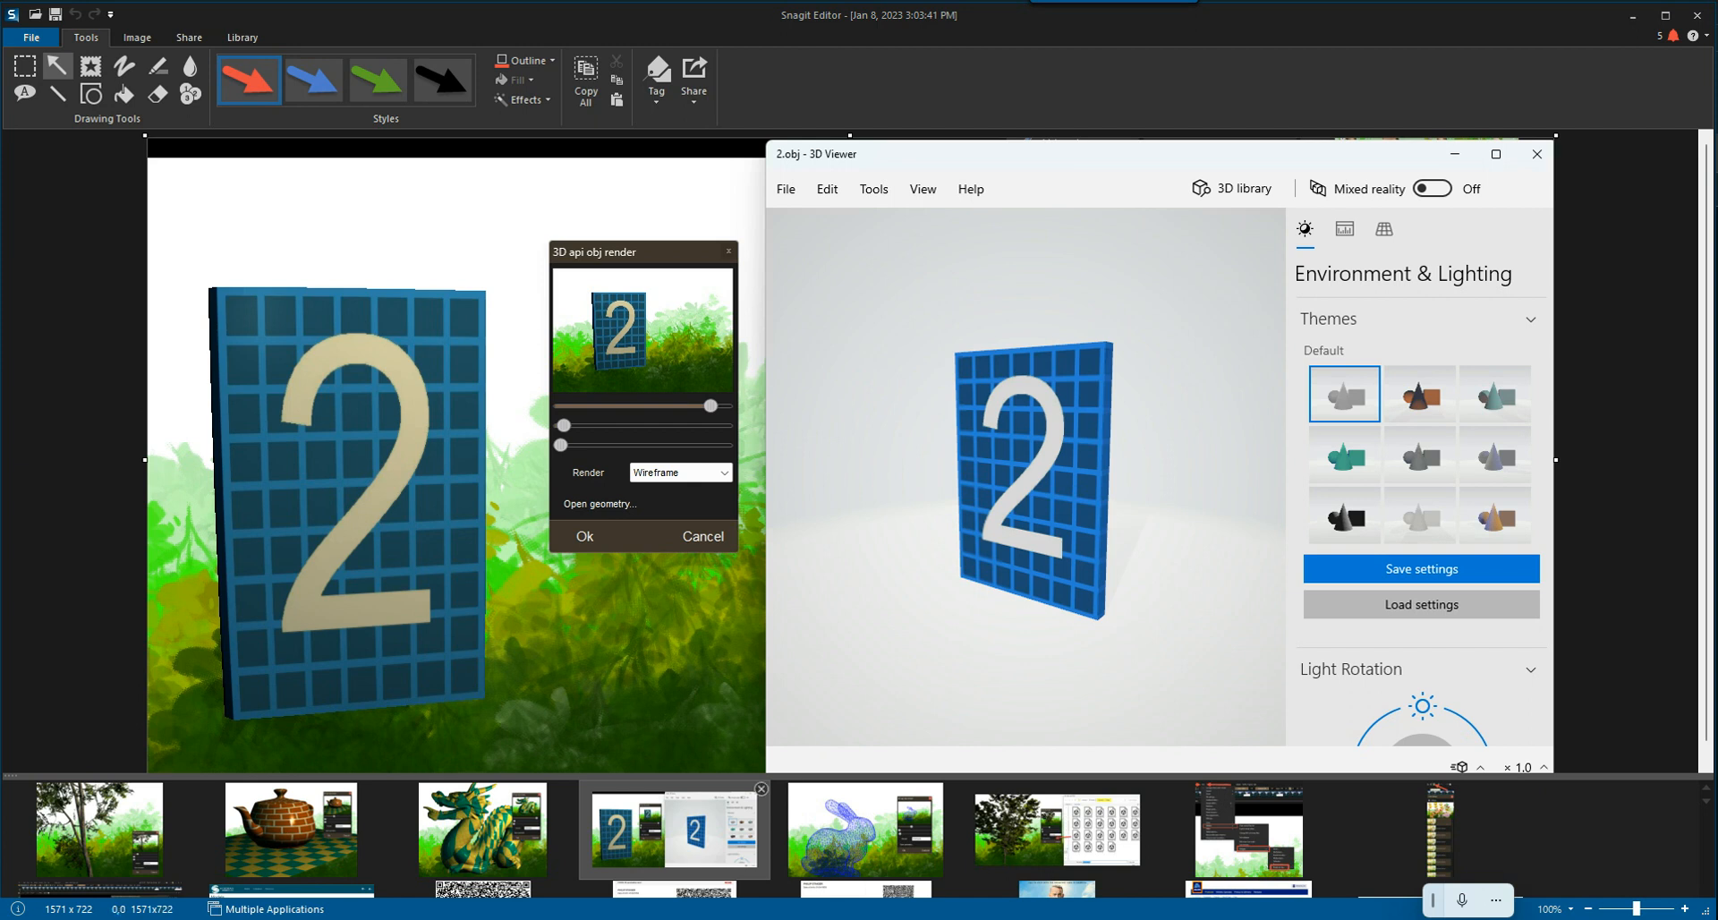
left_click(484, 830)
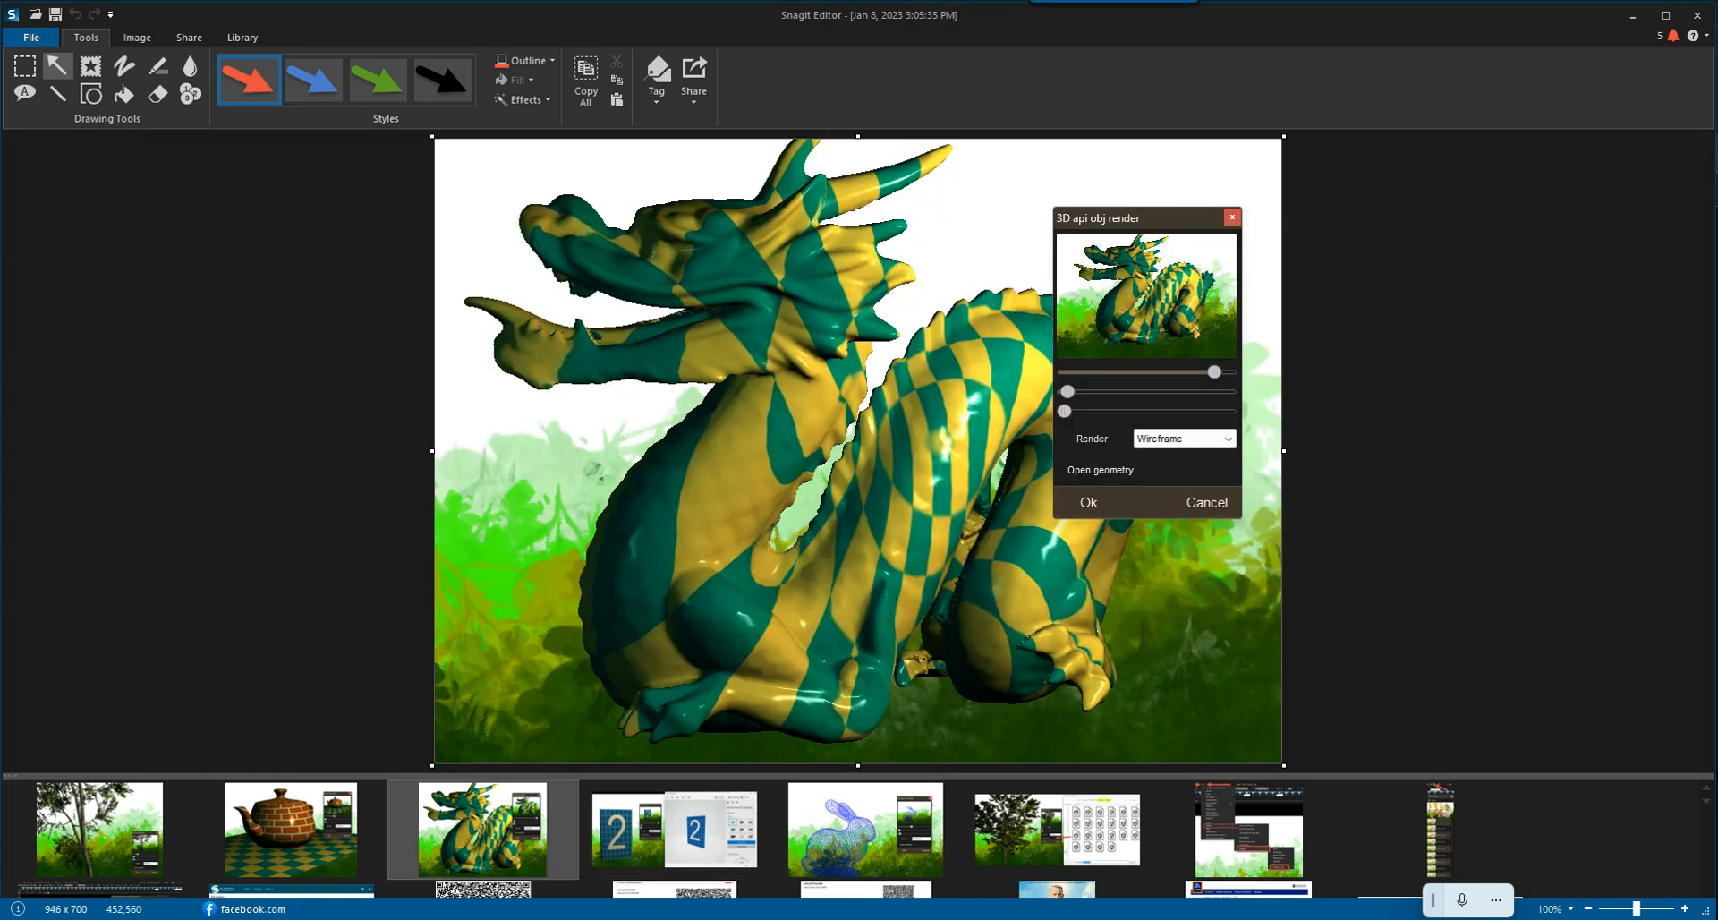
left_click(291, 827)
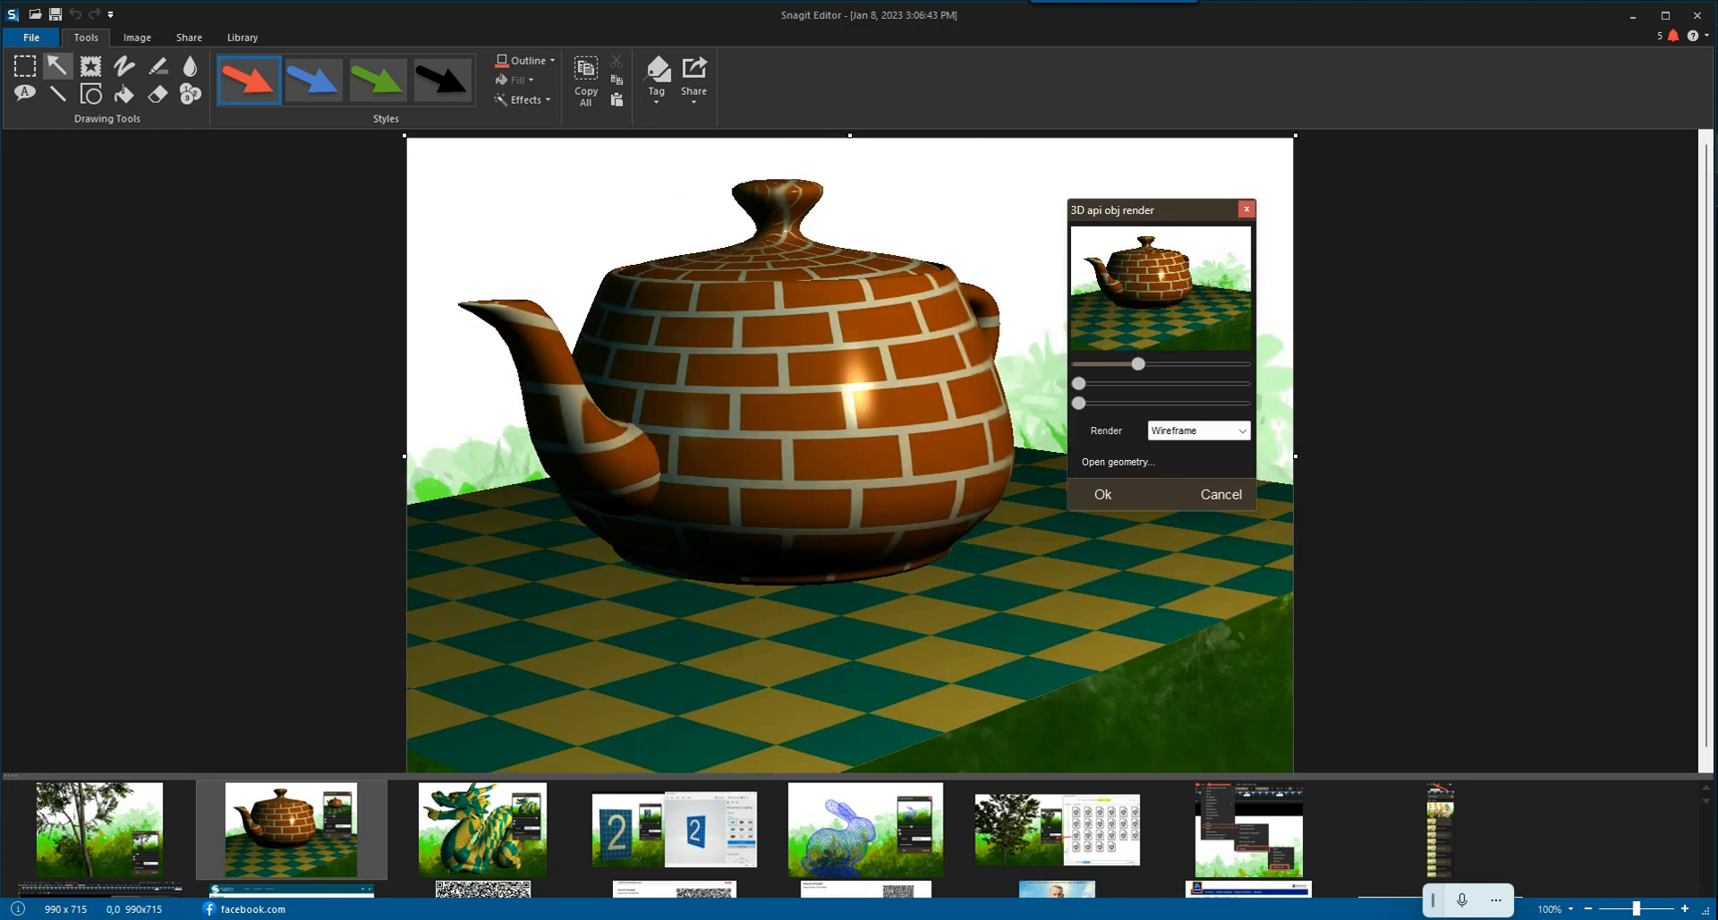
left_click(99, 828)
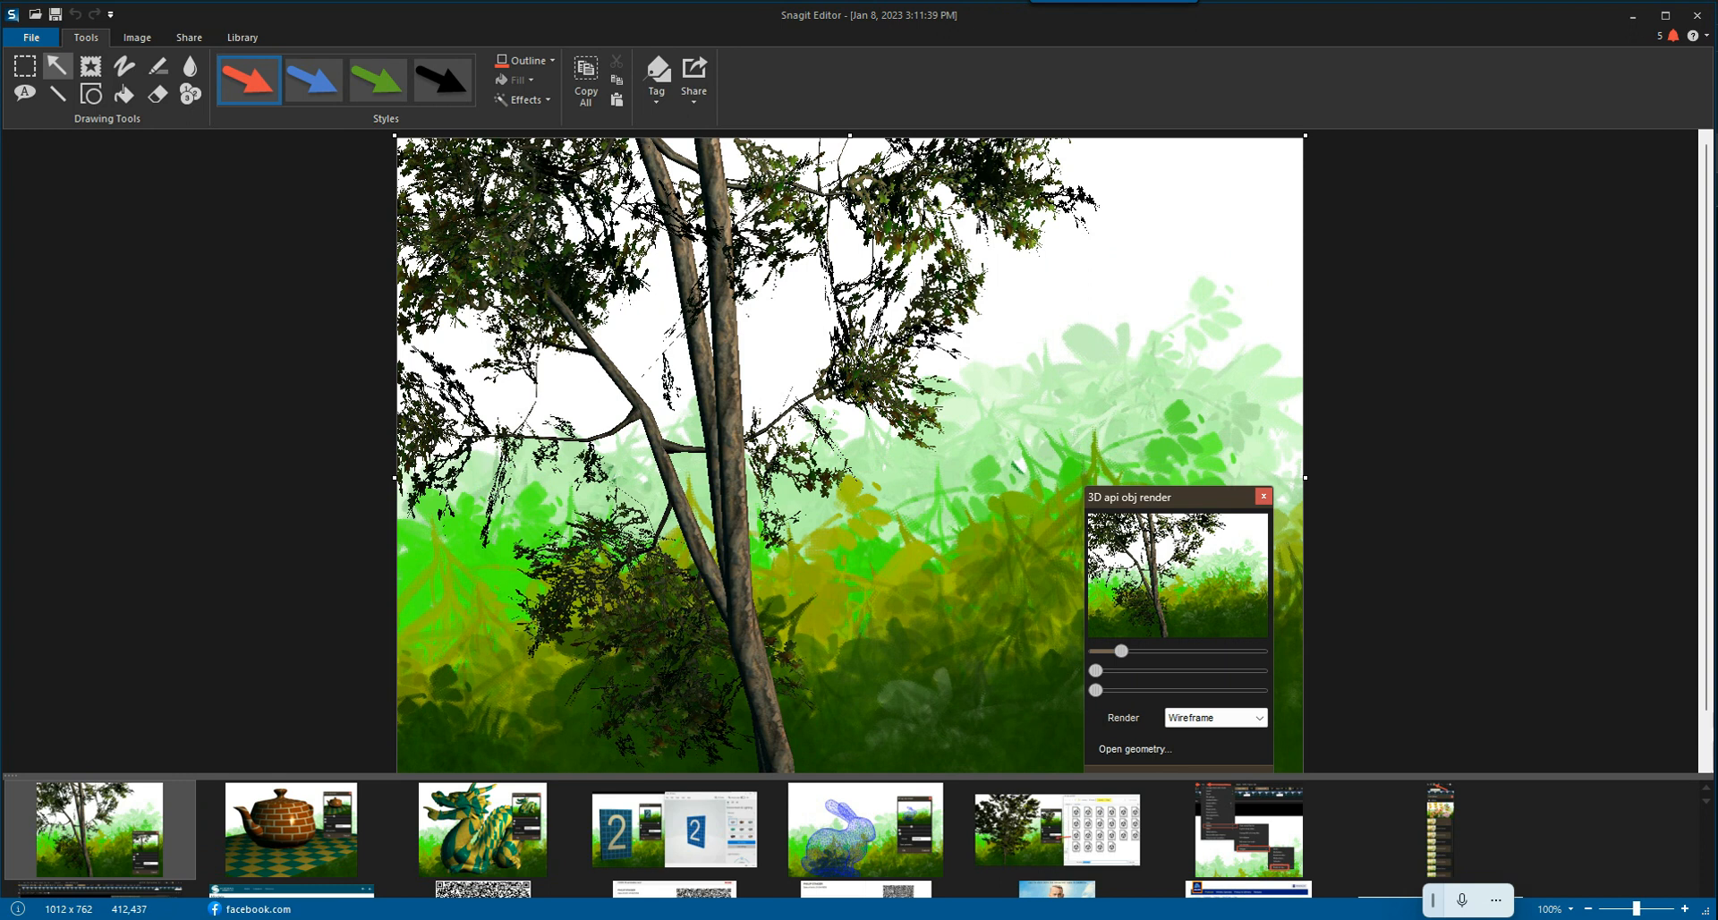
Step: Switch to Howler, go to the solid blue frame 21 of the animation, and close the undo history after inspecting it
left_click(1632, 15)
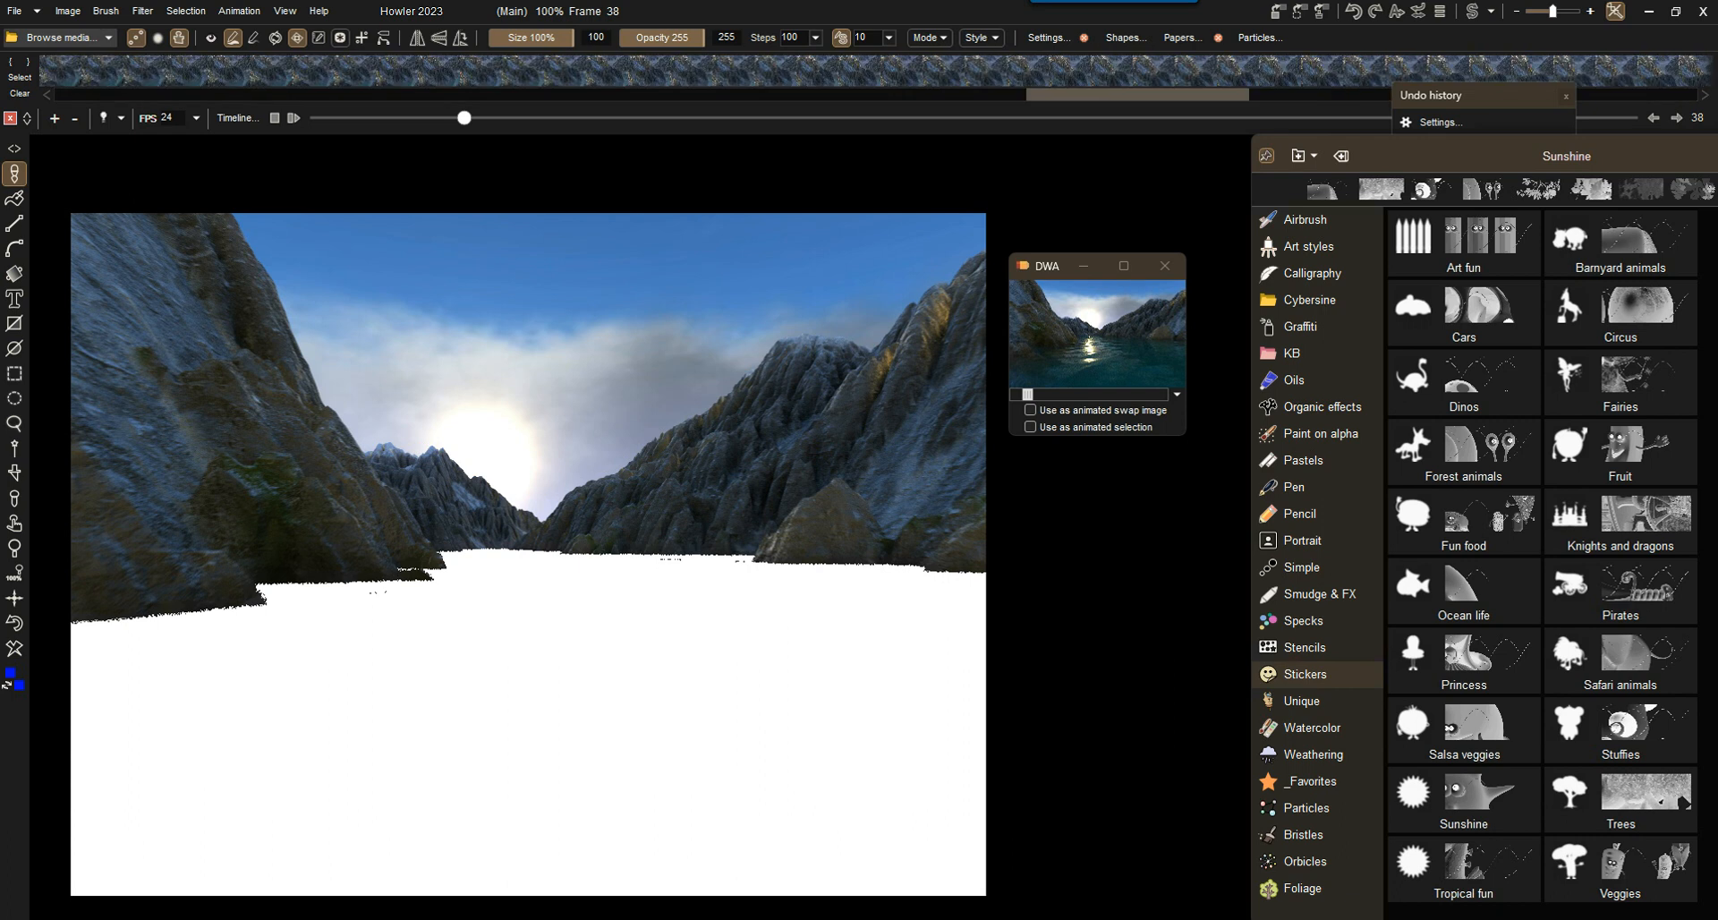
left_click_drag(175, 95, 233, 94)
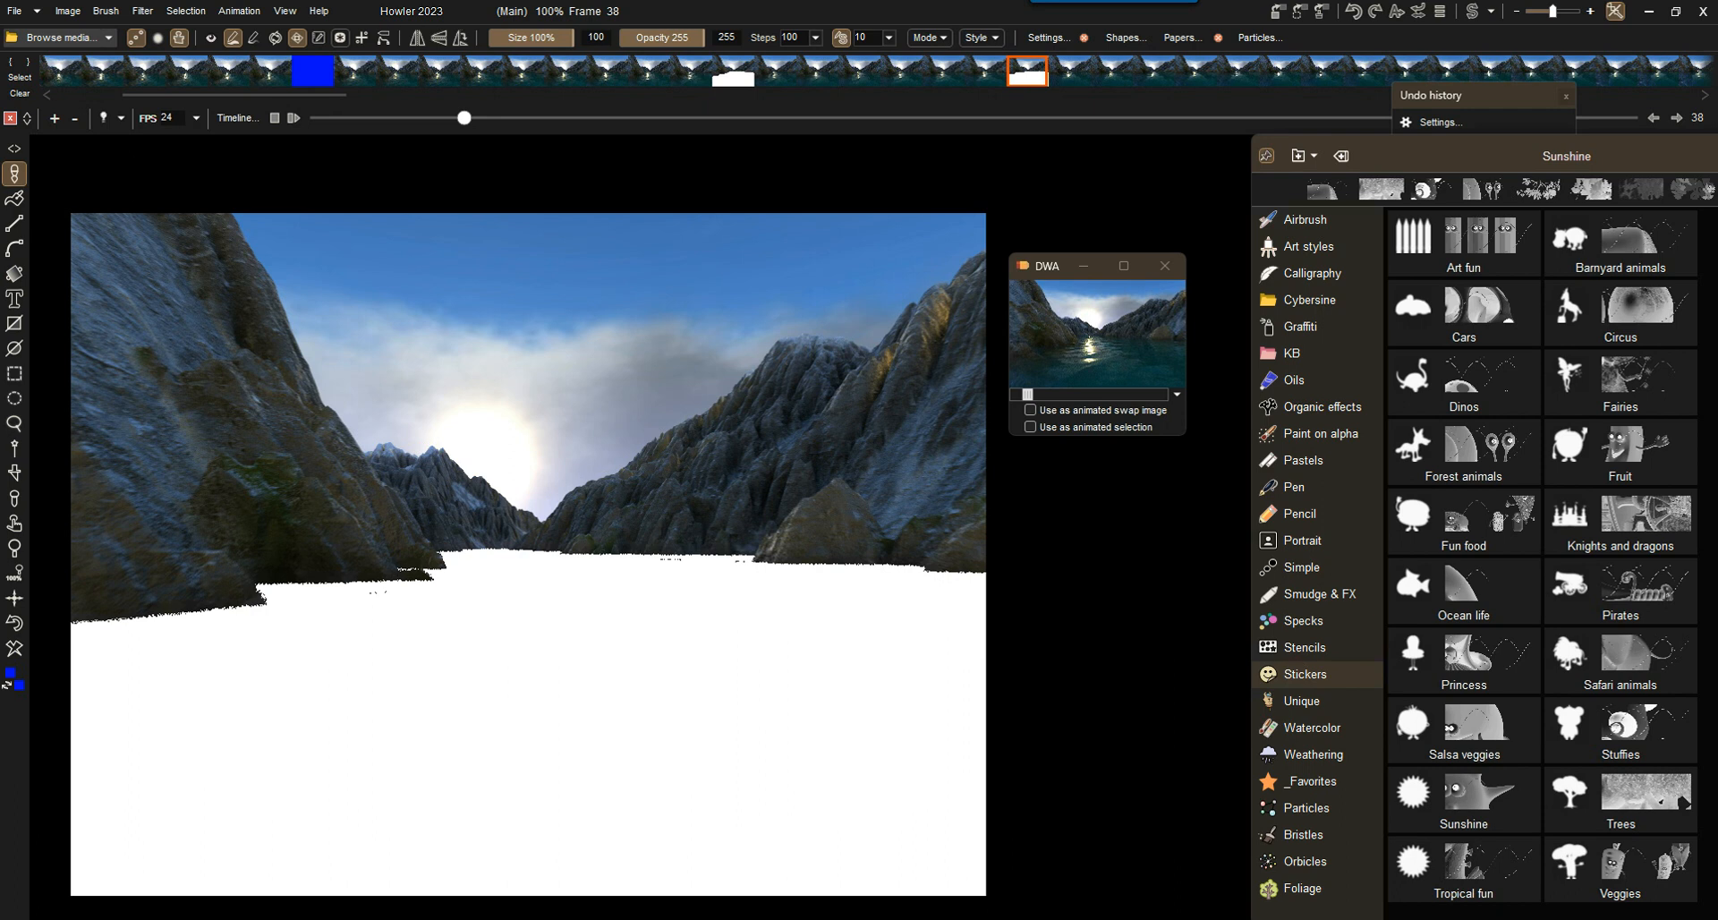
left_click(312, 72)
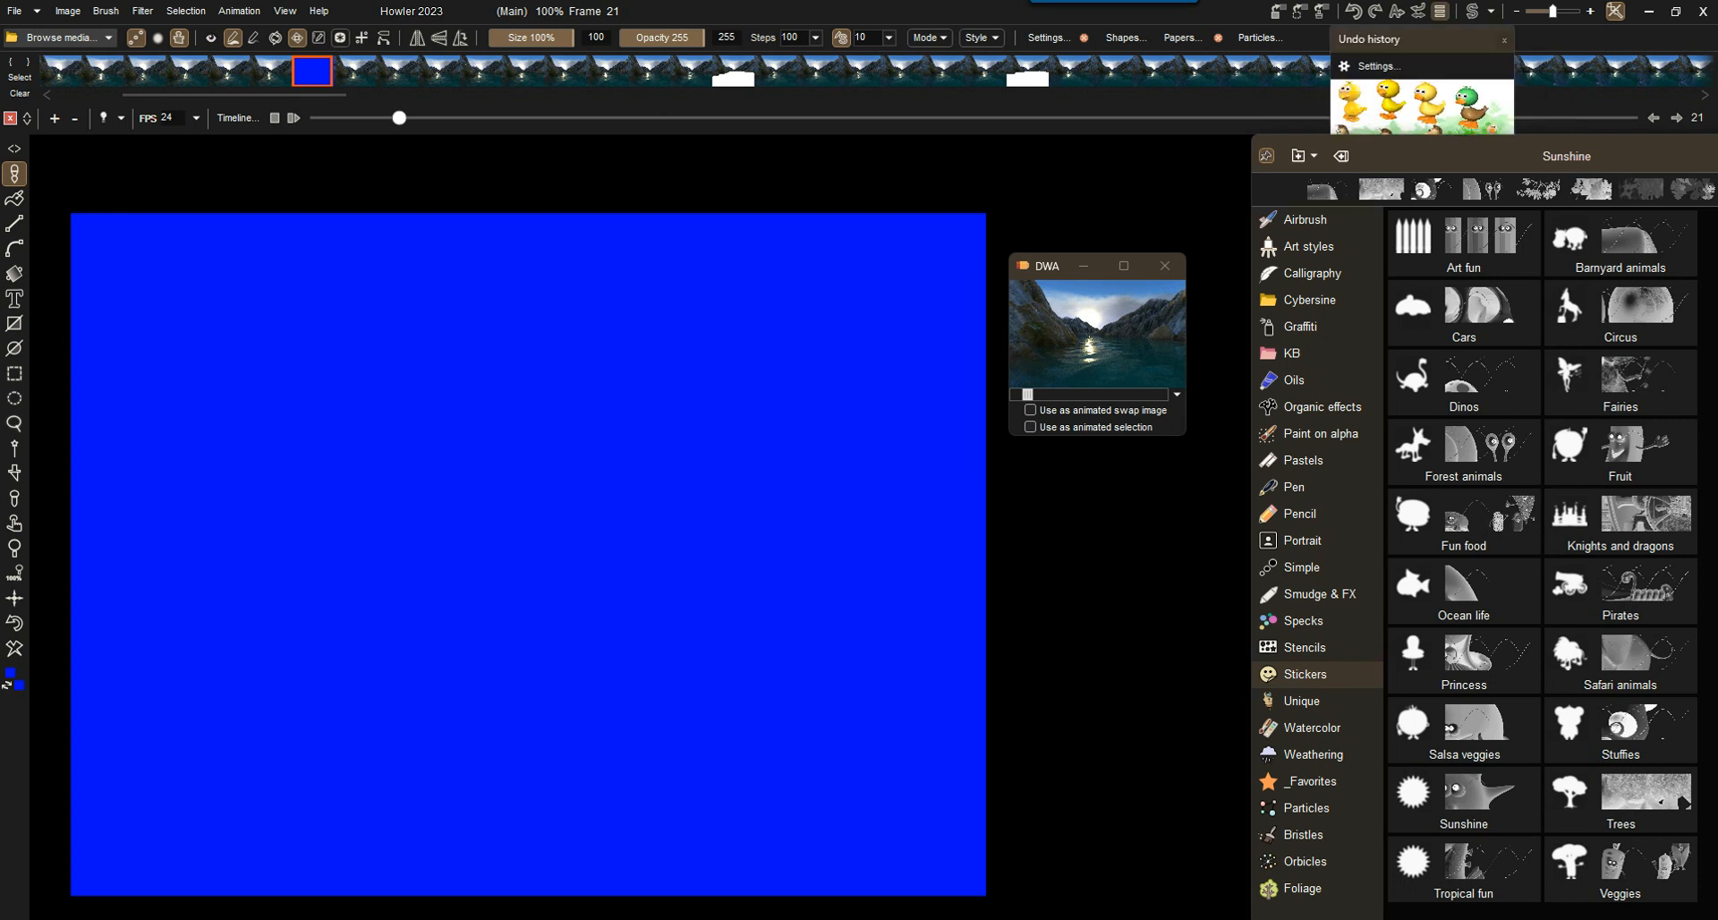
mouse_move(1506, 267)
left_mouse_down()
mouse_move(1506, 429)
mouse_move(1505, 266)
left_mouse_up()
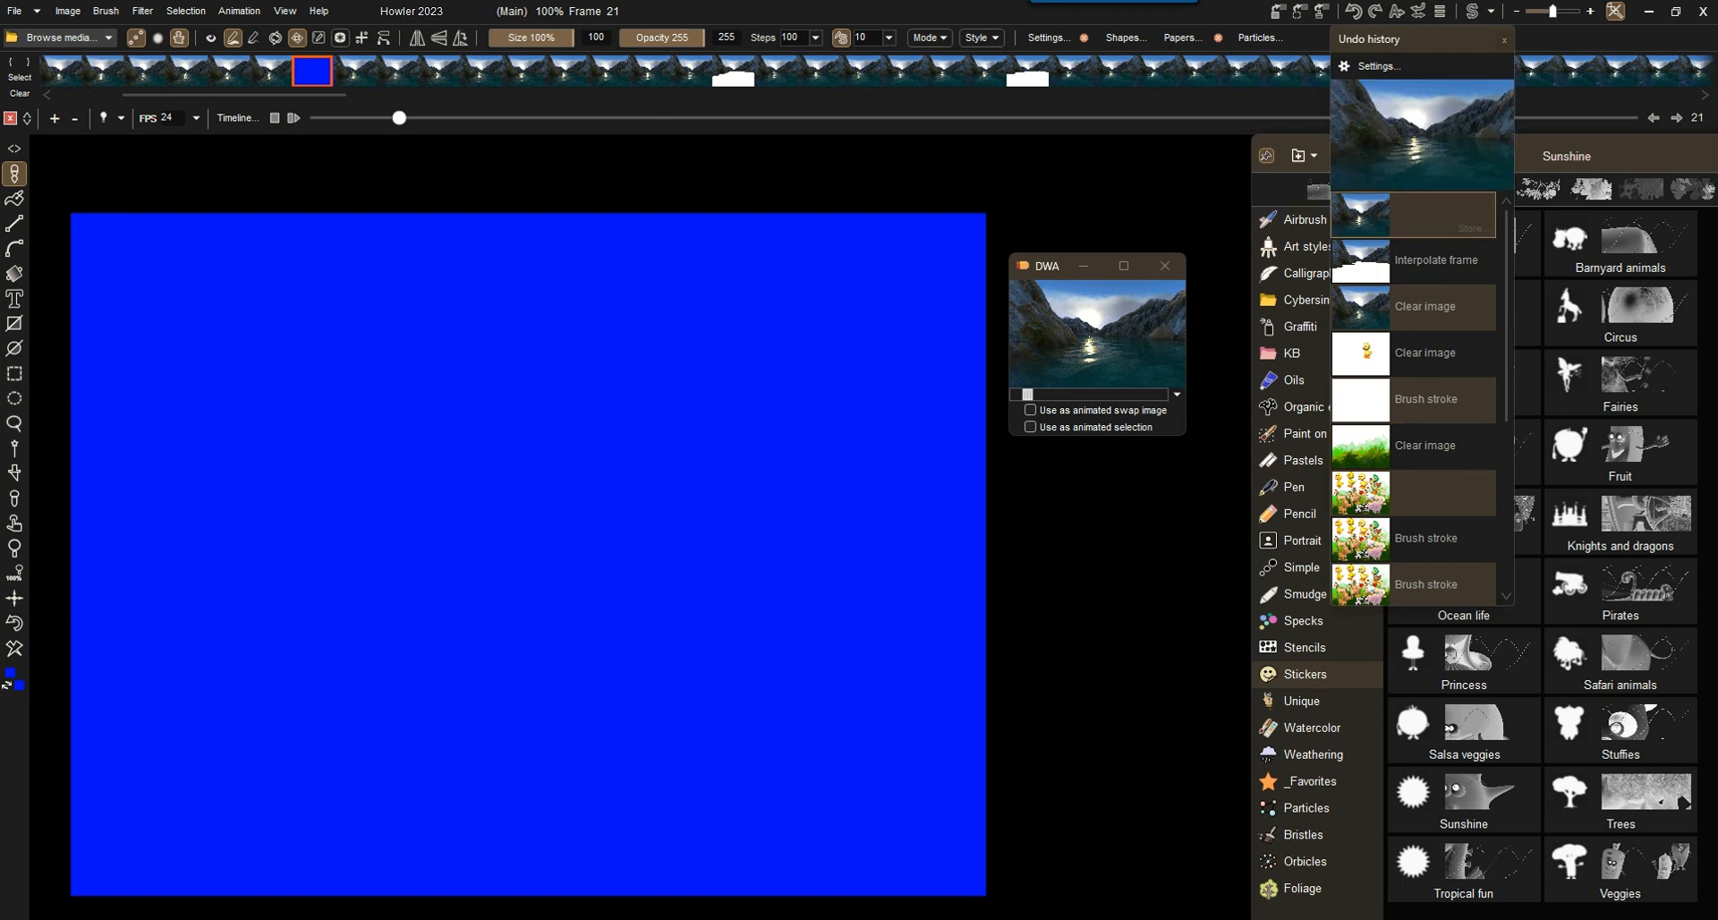
left_click(1504, 39)
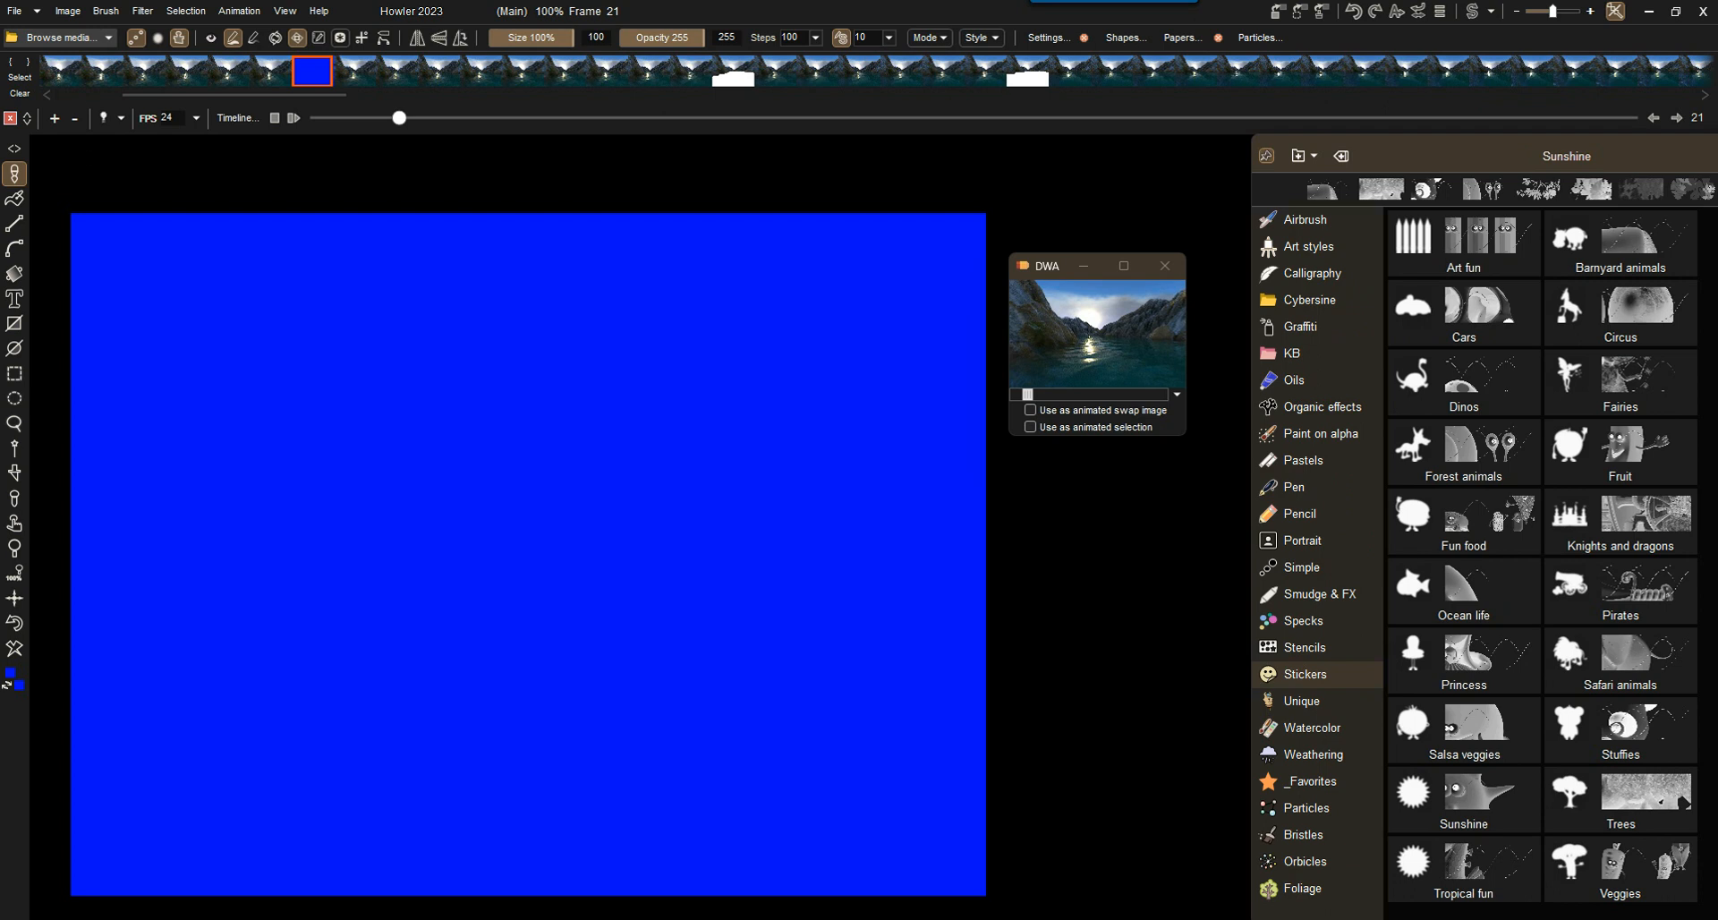
Step: Compare the blue frame 21 with its neighbouring frames 20 and 22
key("Left")
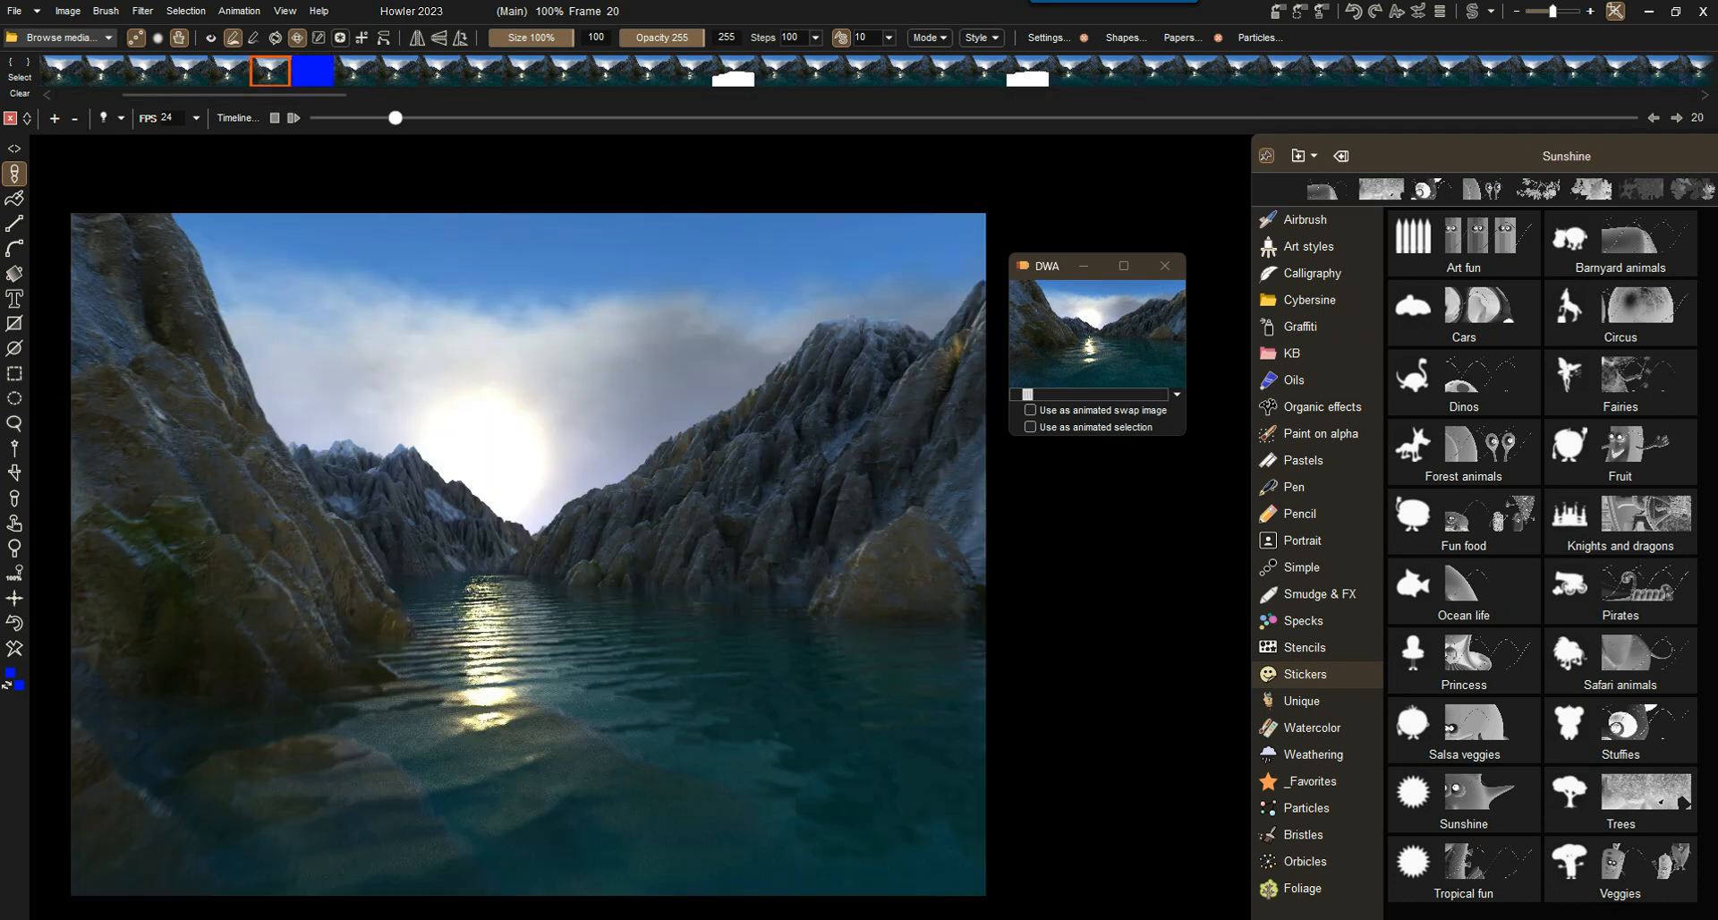
key("Right")
key("Right")
key("Left")
key("Left")
key("Right")
key("Right")
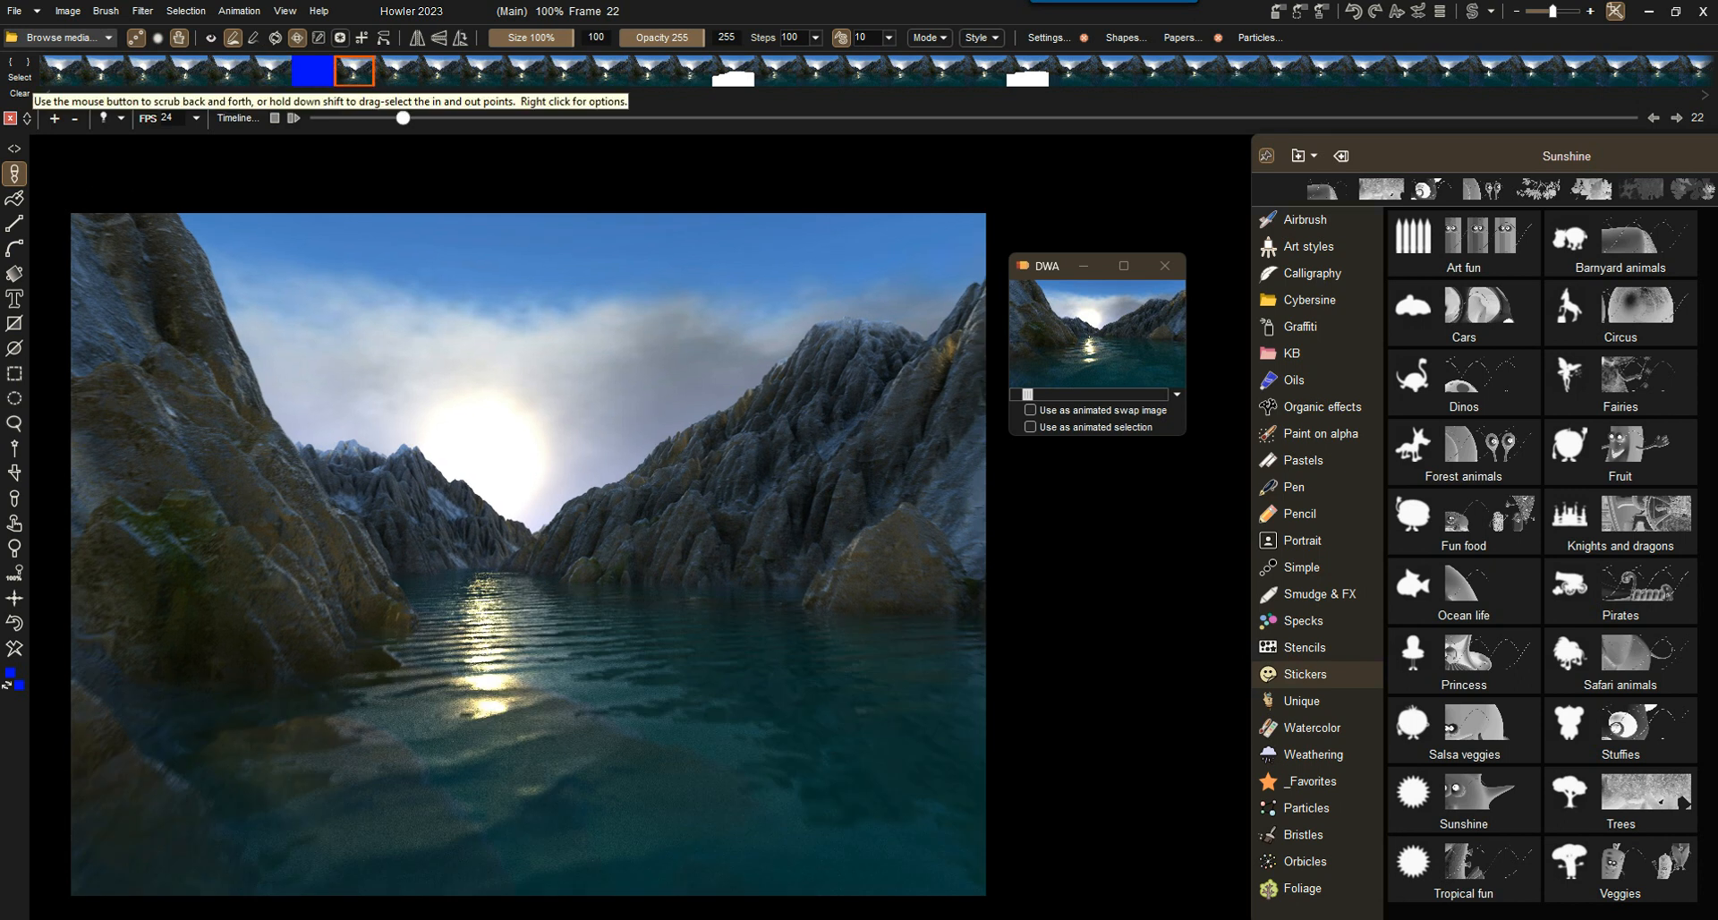
key("Left")
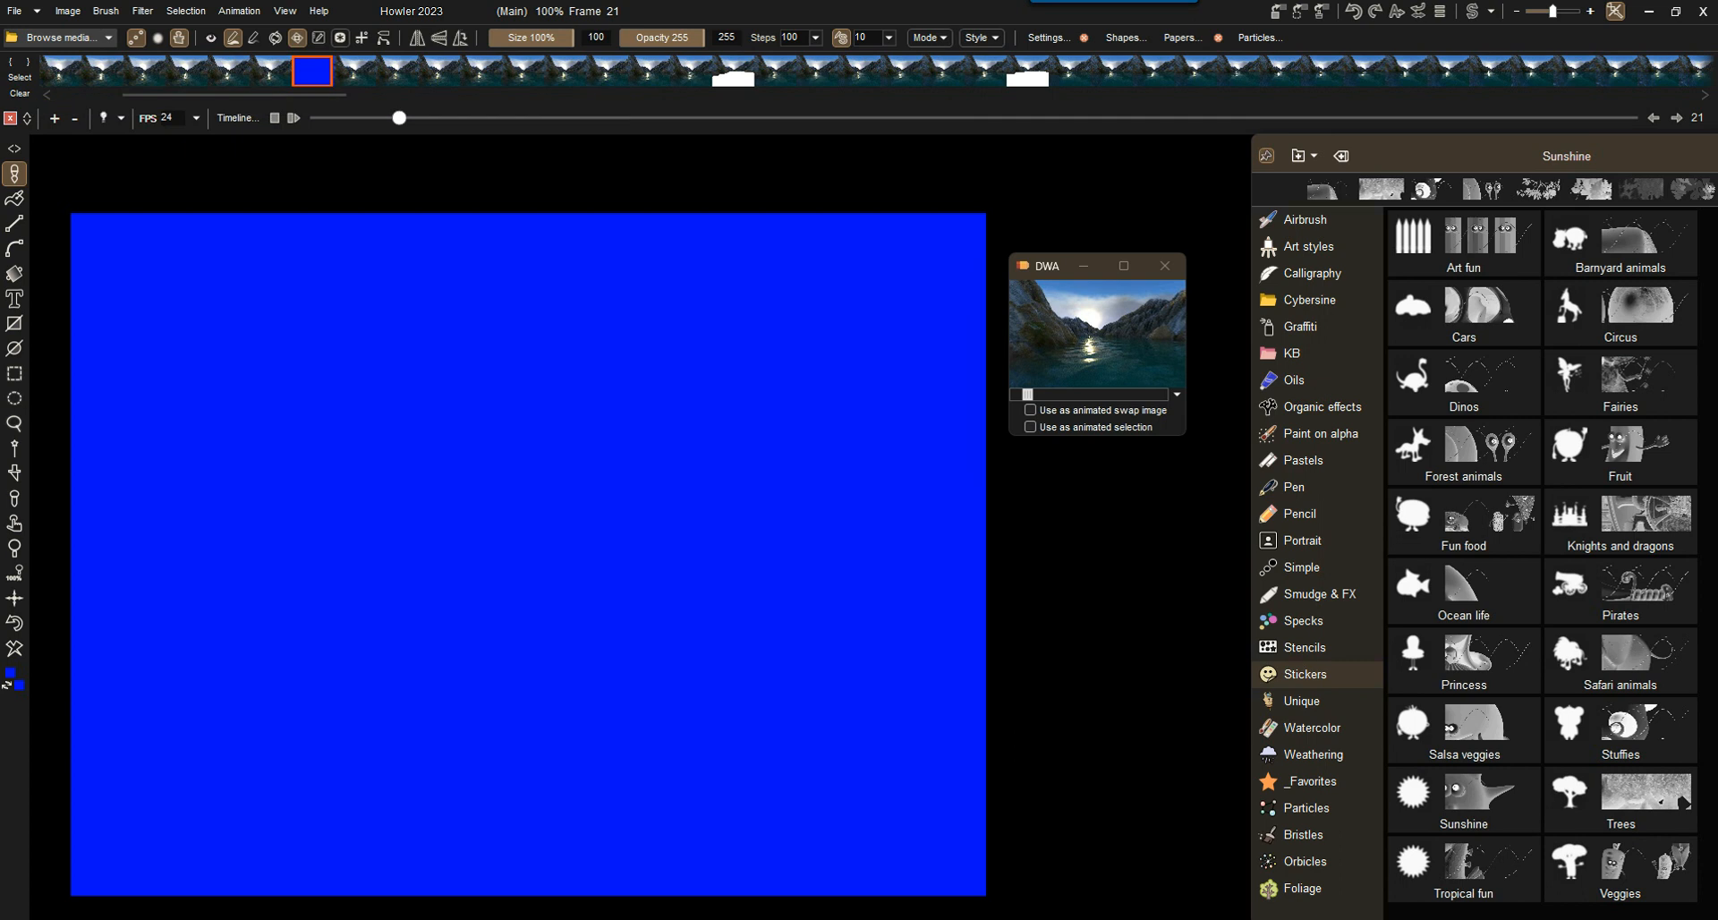
Step: Replace the blue frame 21 by extrapolating this frame from the surrounding animation frames
right_click(319, 73)
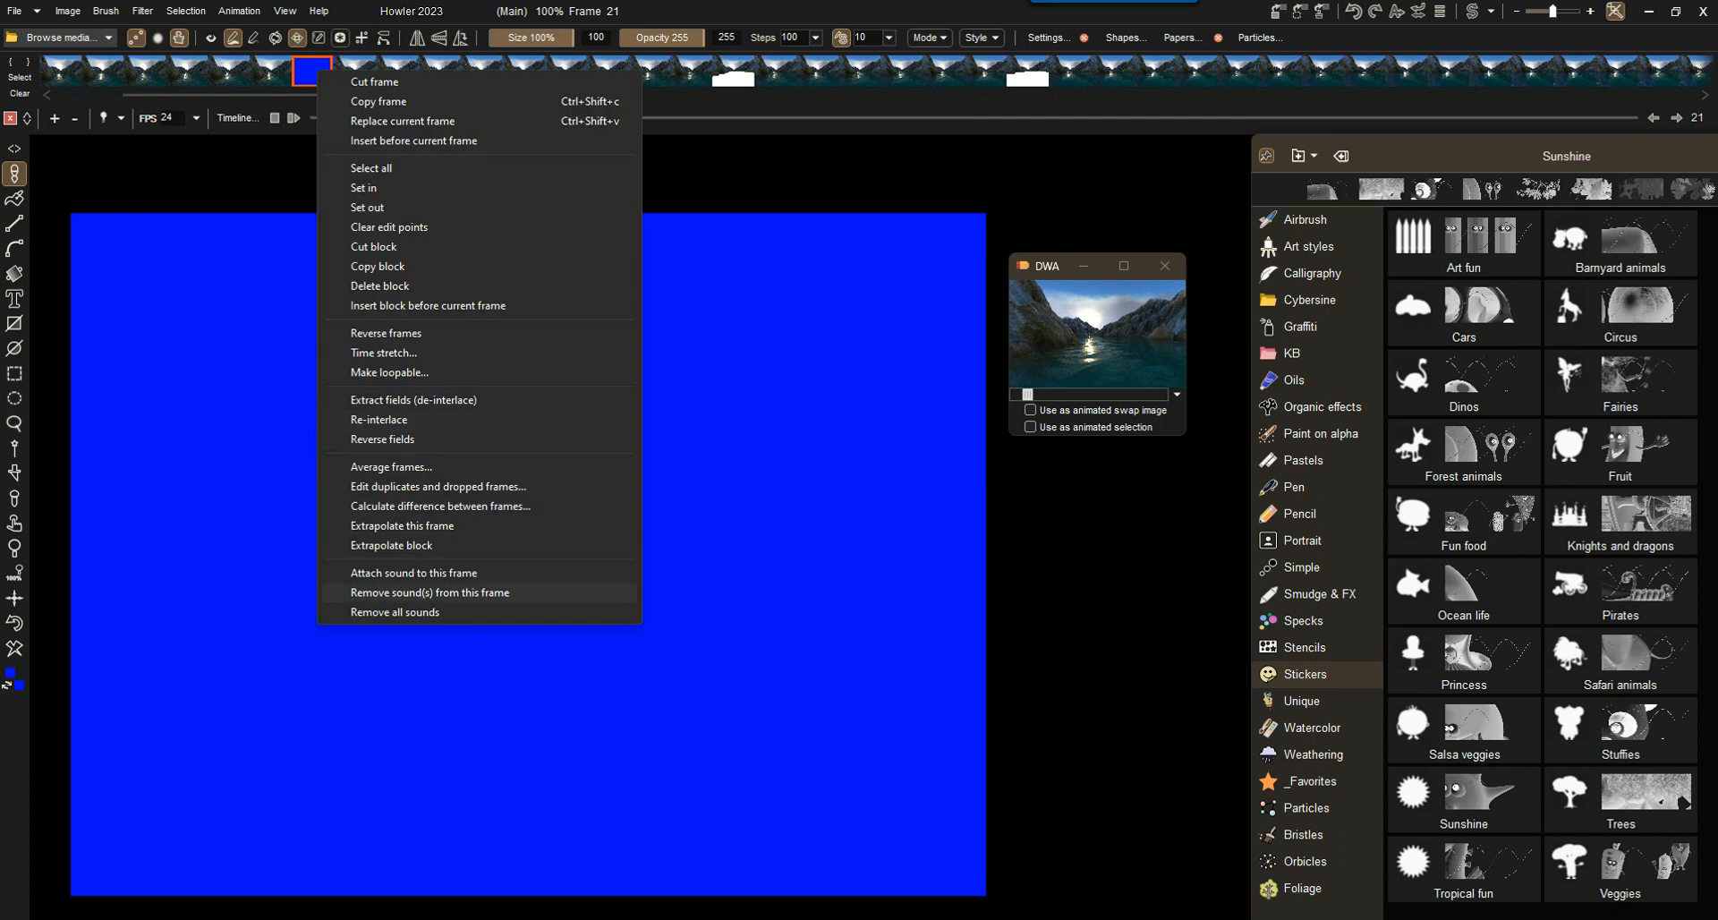
right_click(309, 79)
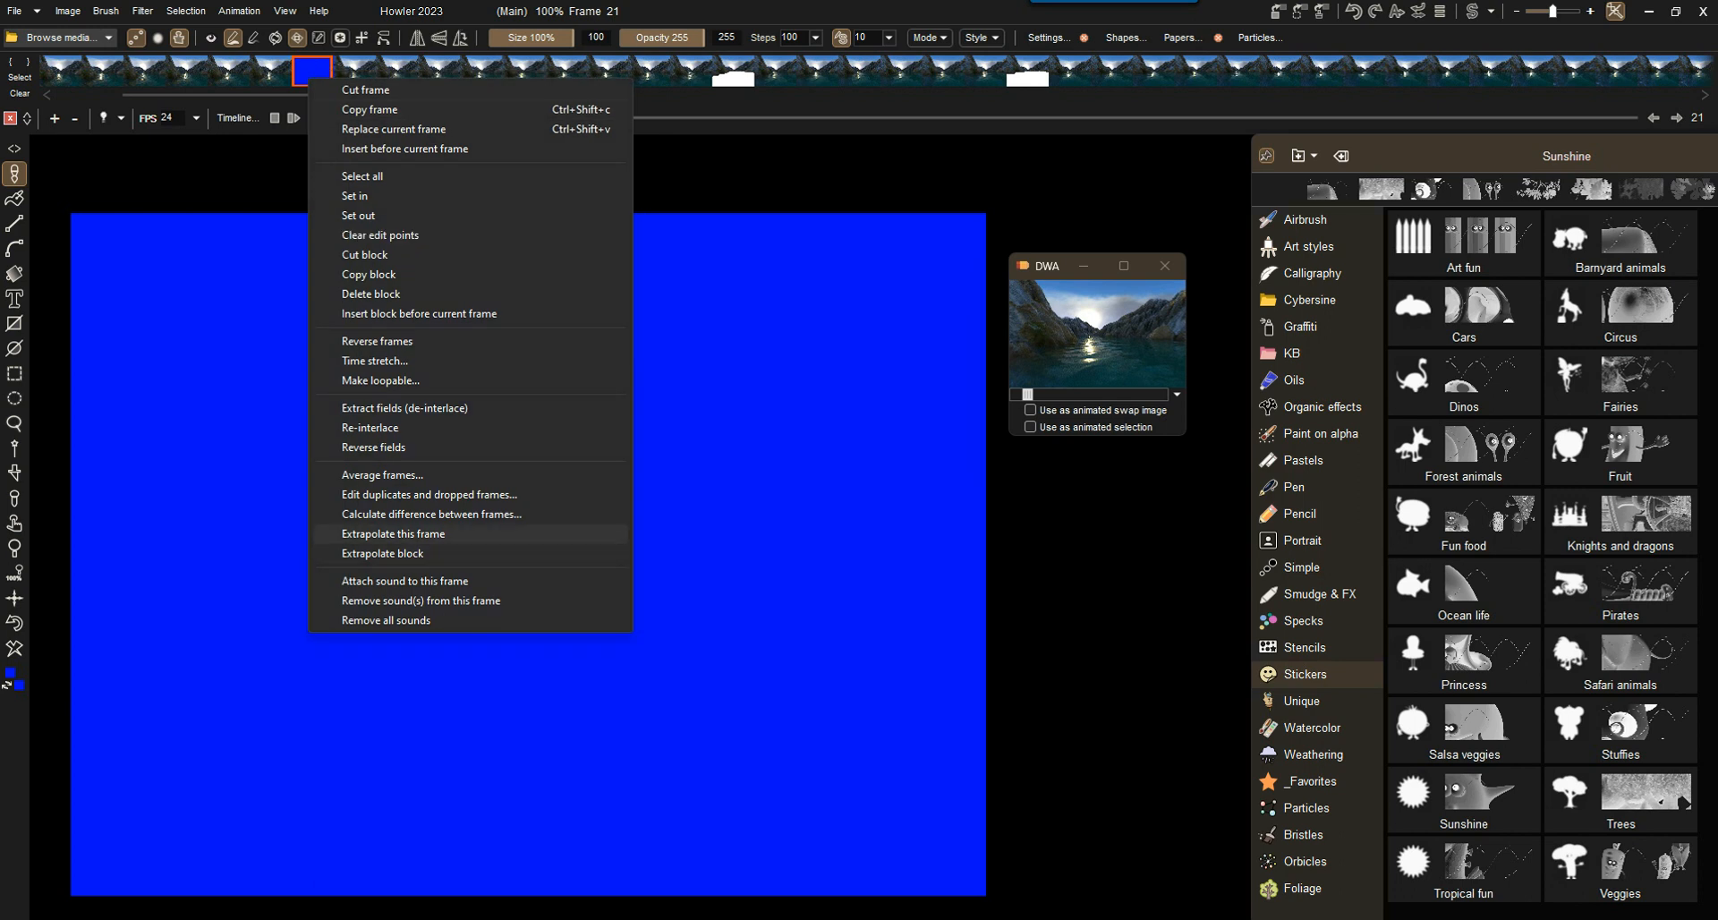
left_click(394, 534)
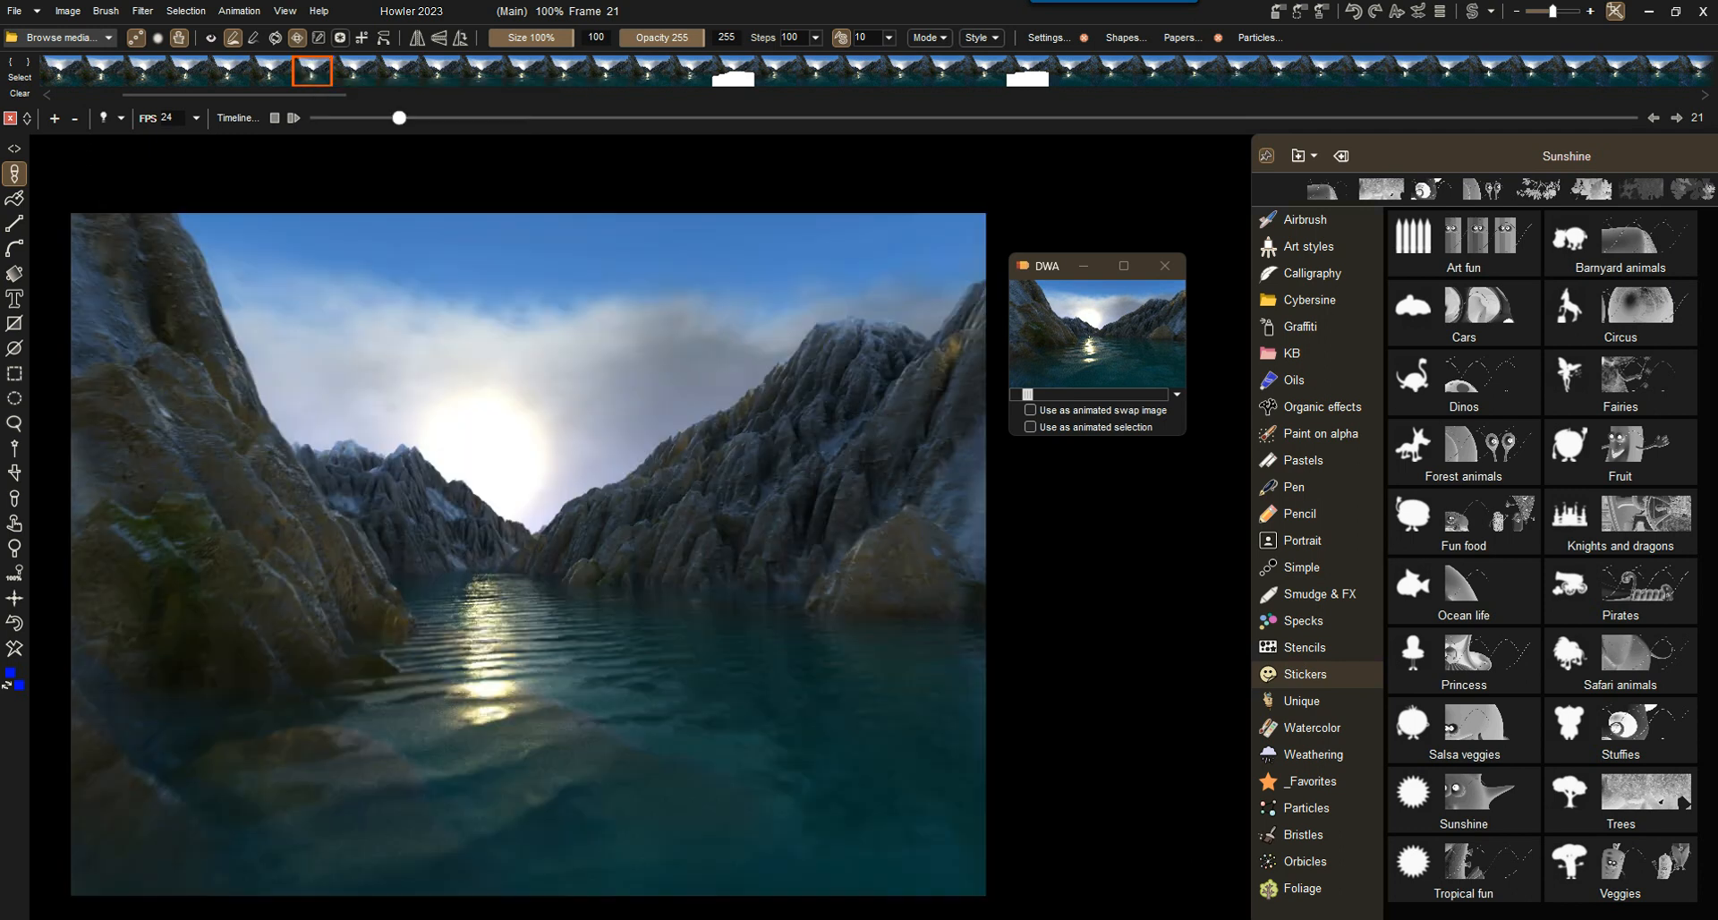
Step: Step back and forth through the frames around frame 21 to examine how smoothly the extrapolated frame fits the motion
key("Left")
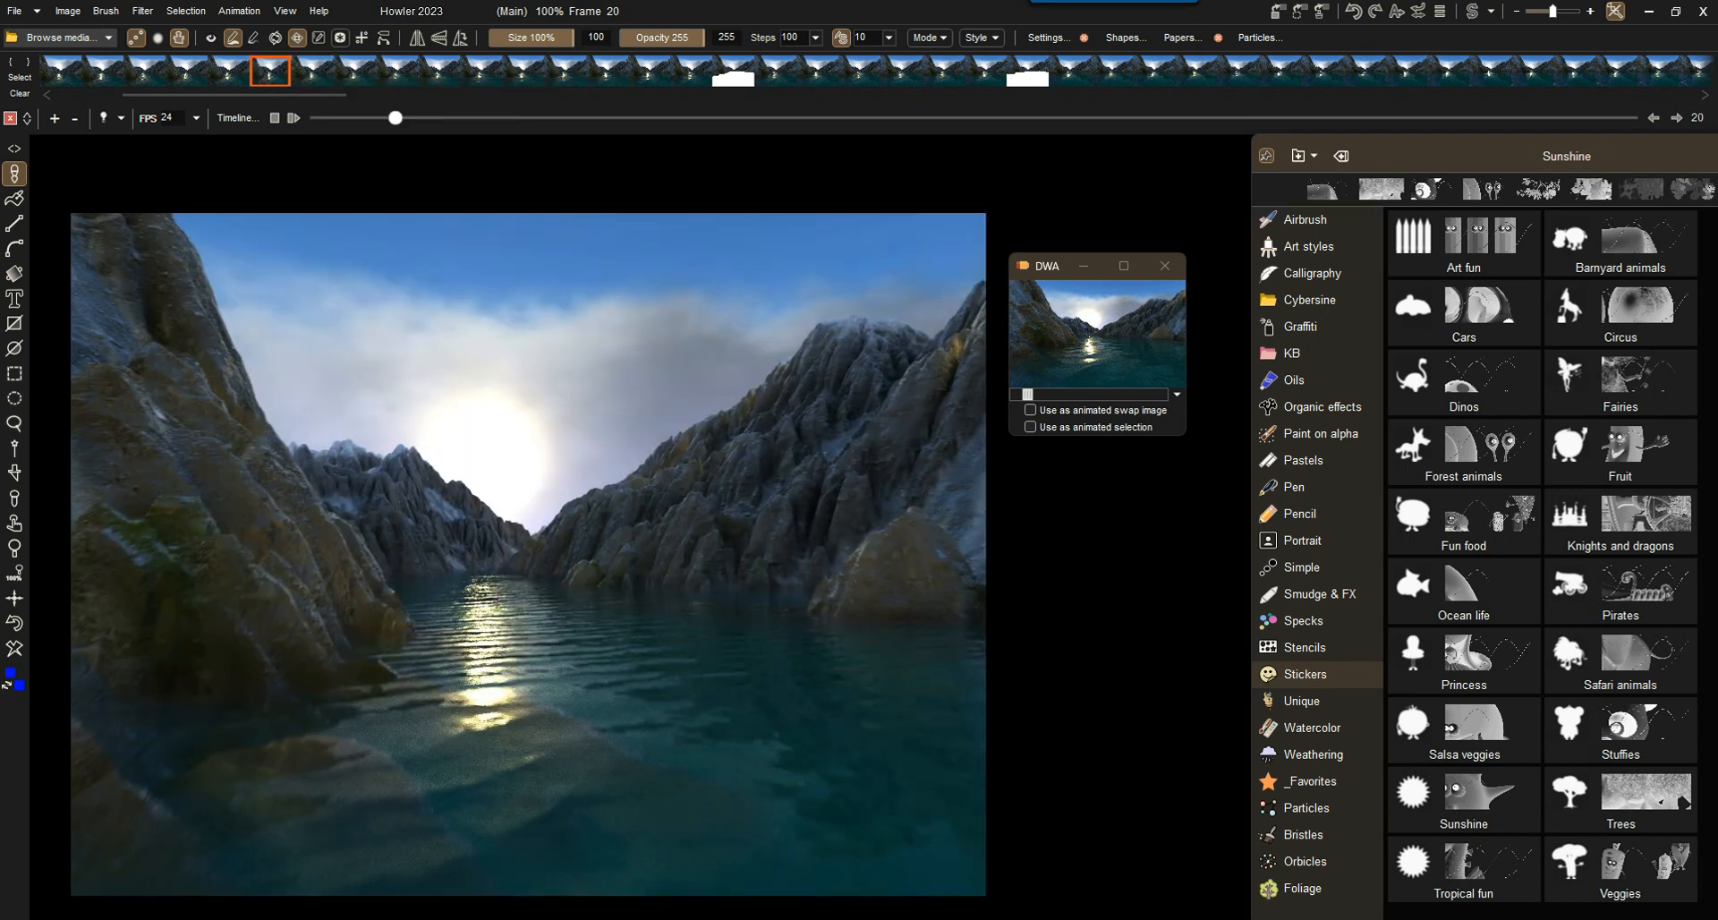
key("Right")
key("Right")
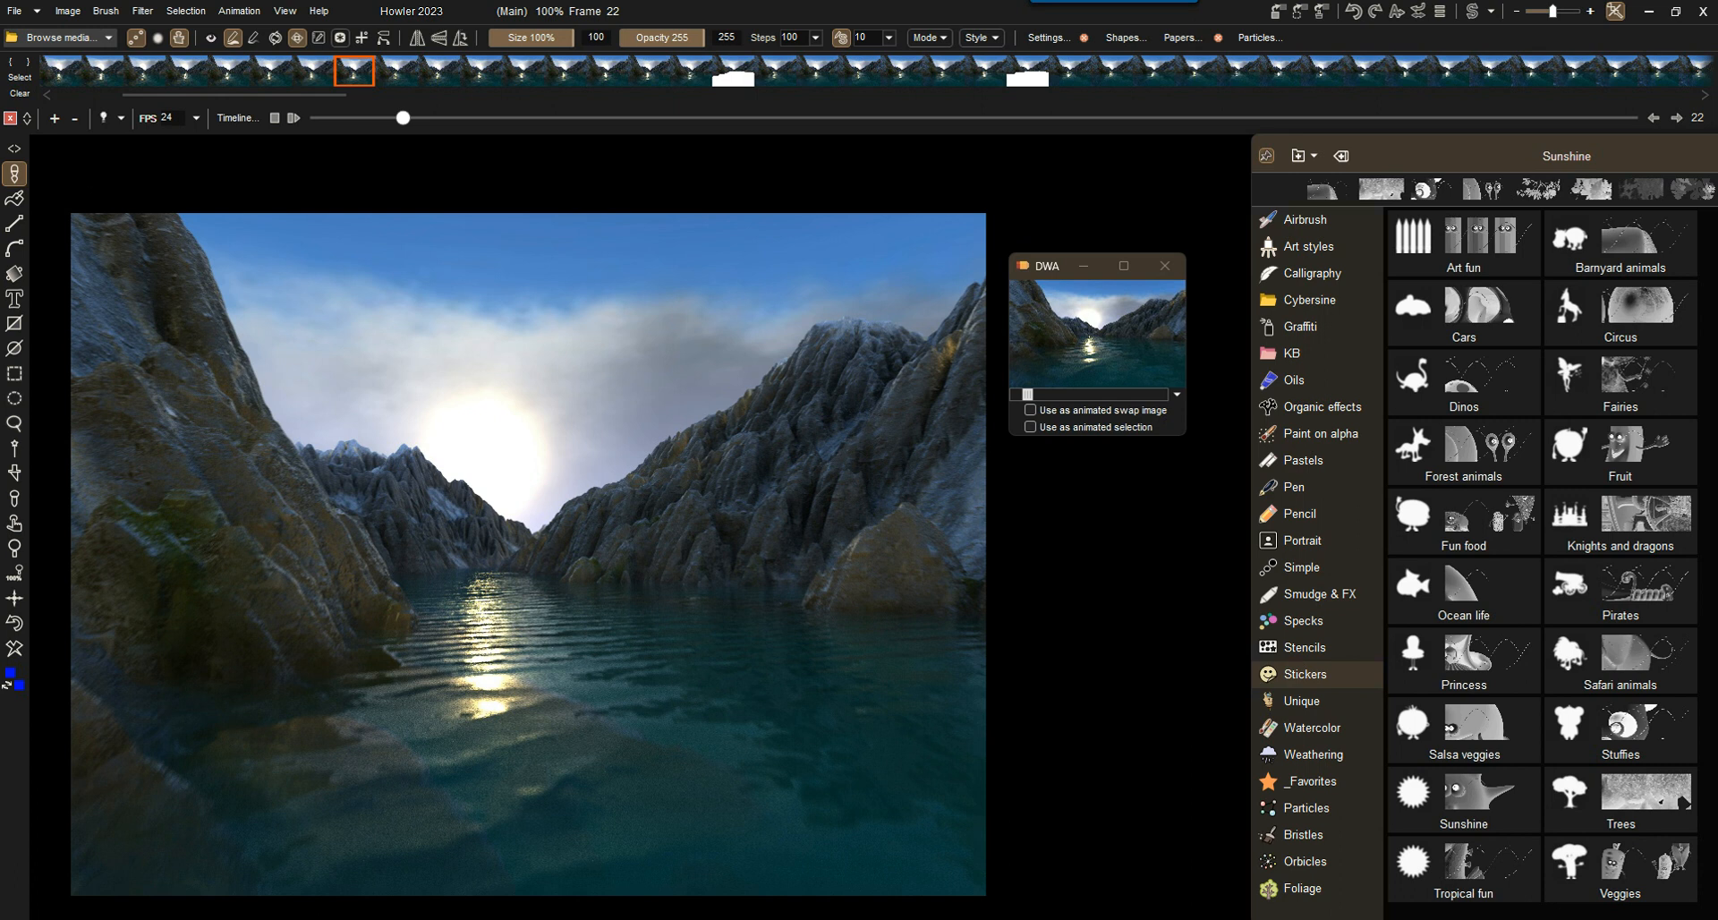
key("Left")
key("Left")
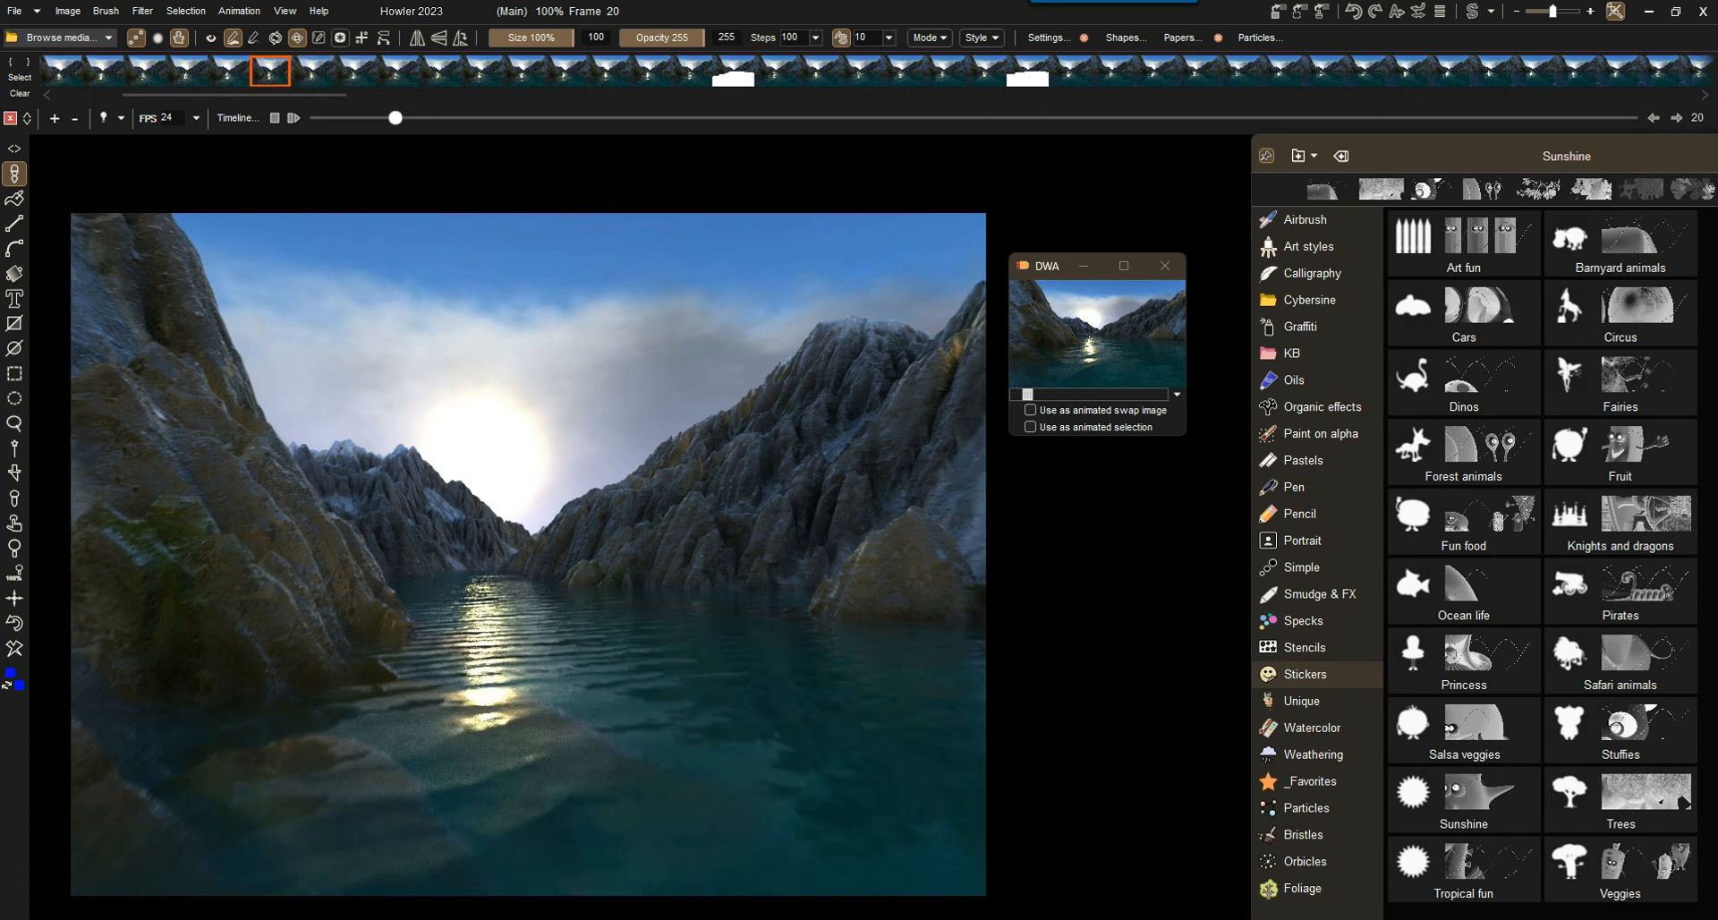
key("Right")
key("Left")
key("Left")
key("Right")
key("Right")
key("Right")
key("Right")
key("Right")
key("Right")
key("Right")
key("Right")
key("Left")
key("Left")
key("Left")
key("Left")
key("Left")
key("Left")
key("Left")
key("Left")
key("Left")
key("Right")
key("Right")
key("Right")
key("Right")
key("Right")
key("Right")
key("Right")
key("Right")
key("Left")
key("Left")
key("Left")
key("Left")
key("Left")
key("Left")
key("Right")
key("Right")
key("Right")
key("Right")
key("Right")
key("Right")
key("Right")
key("Right")
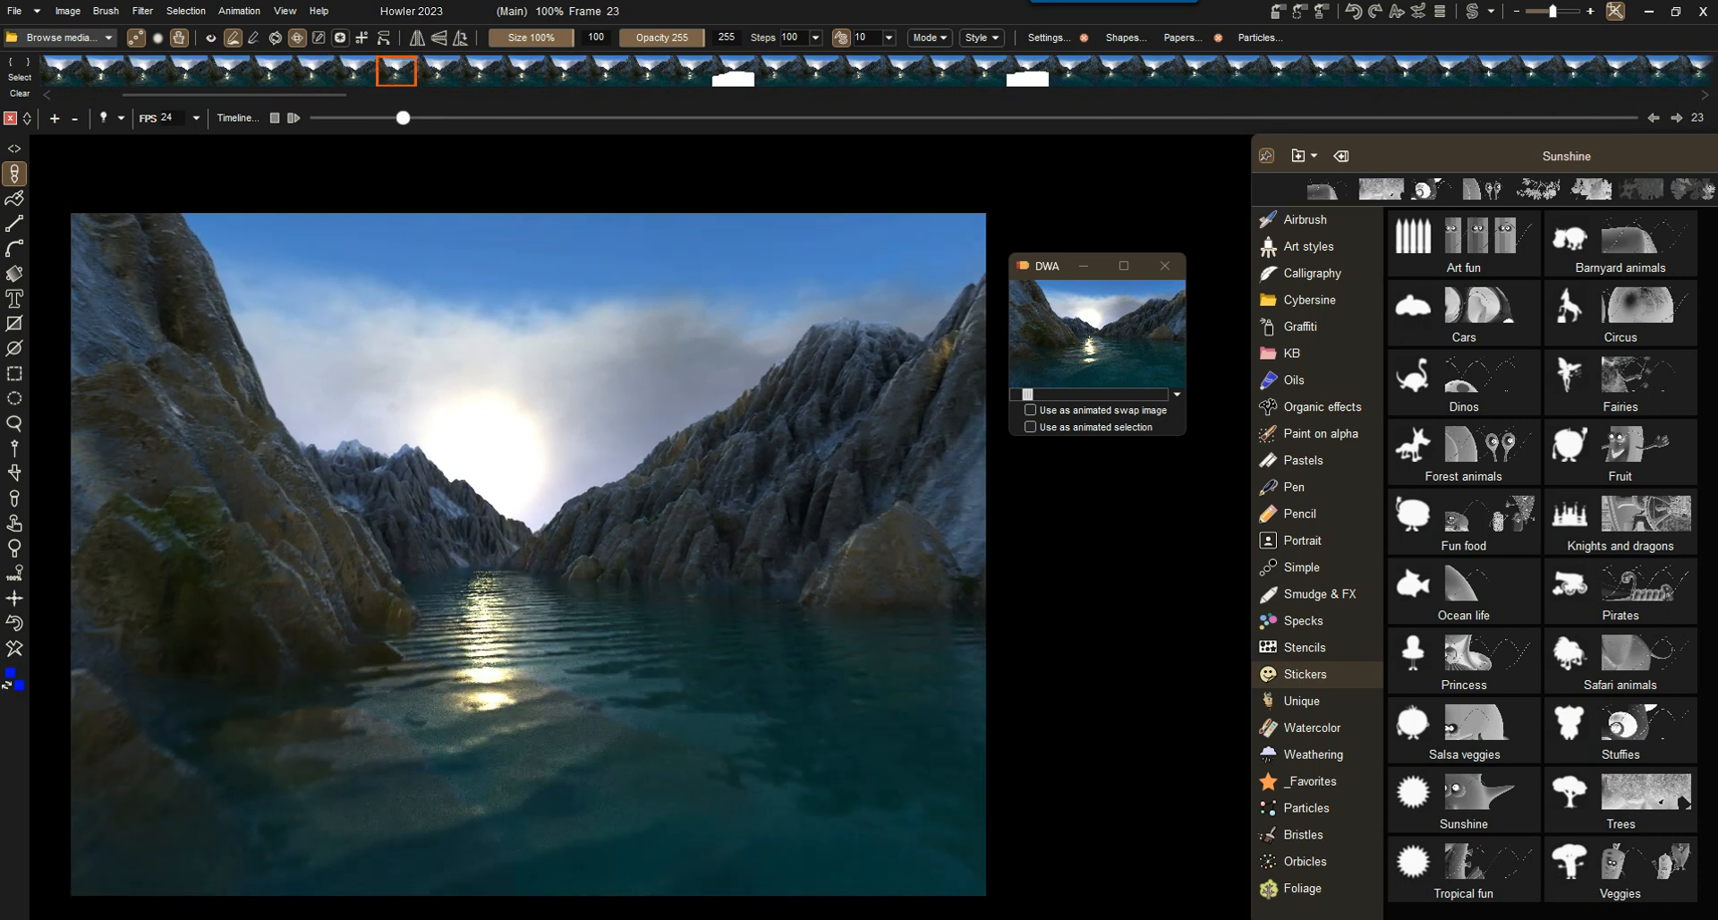
key("Left")
key("Left")
key("Left")
key("Left")
key("Left")
key("Left")
key("Left")
key("Left")
key("Left")
key("Left")
key("Left")
key("Left")
key("Left")
key("Left")
key("Left")
key("Right")
key("Right")
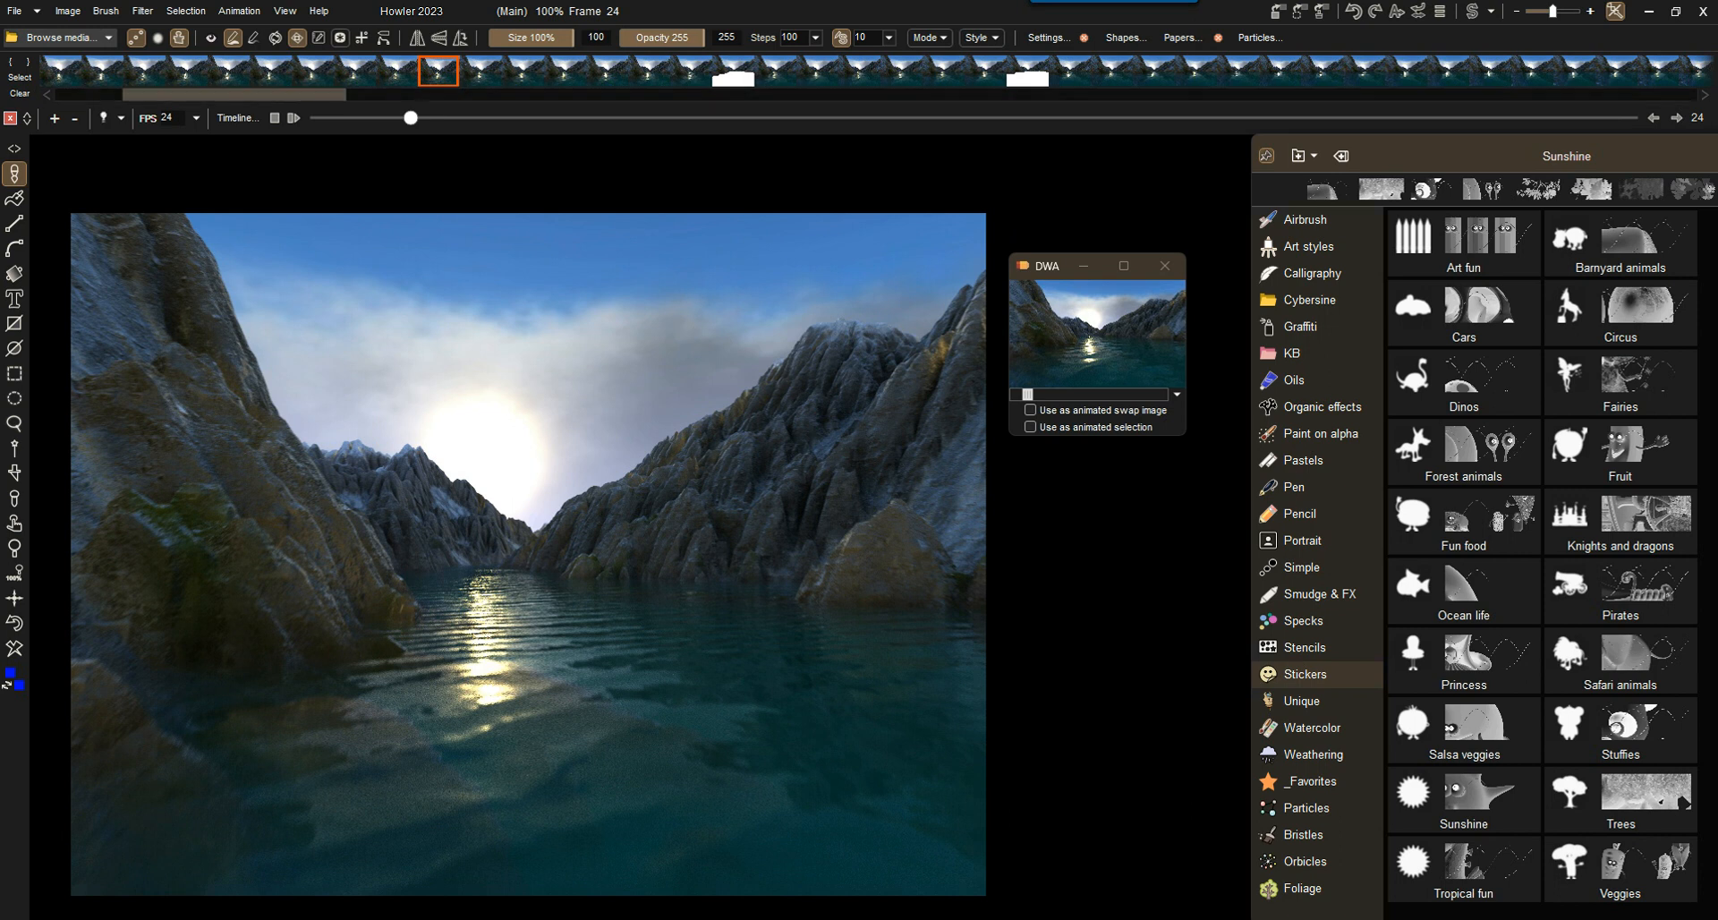
Step: Extrapolate frame 31, where the water is missing, after comparing it with its neighbouring frames
left_click_drag(411, 118, 436, 118)
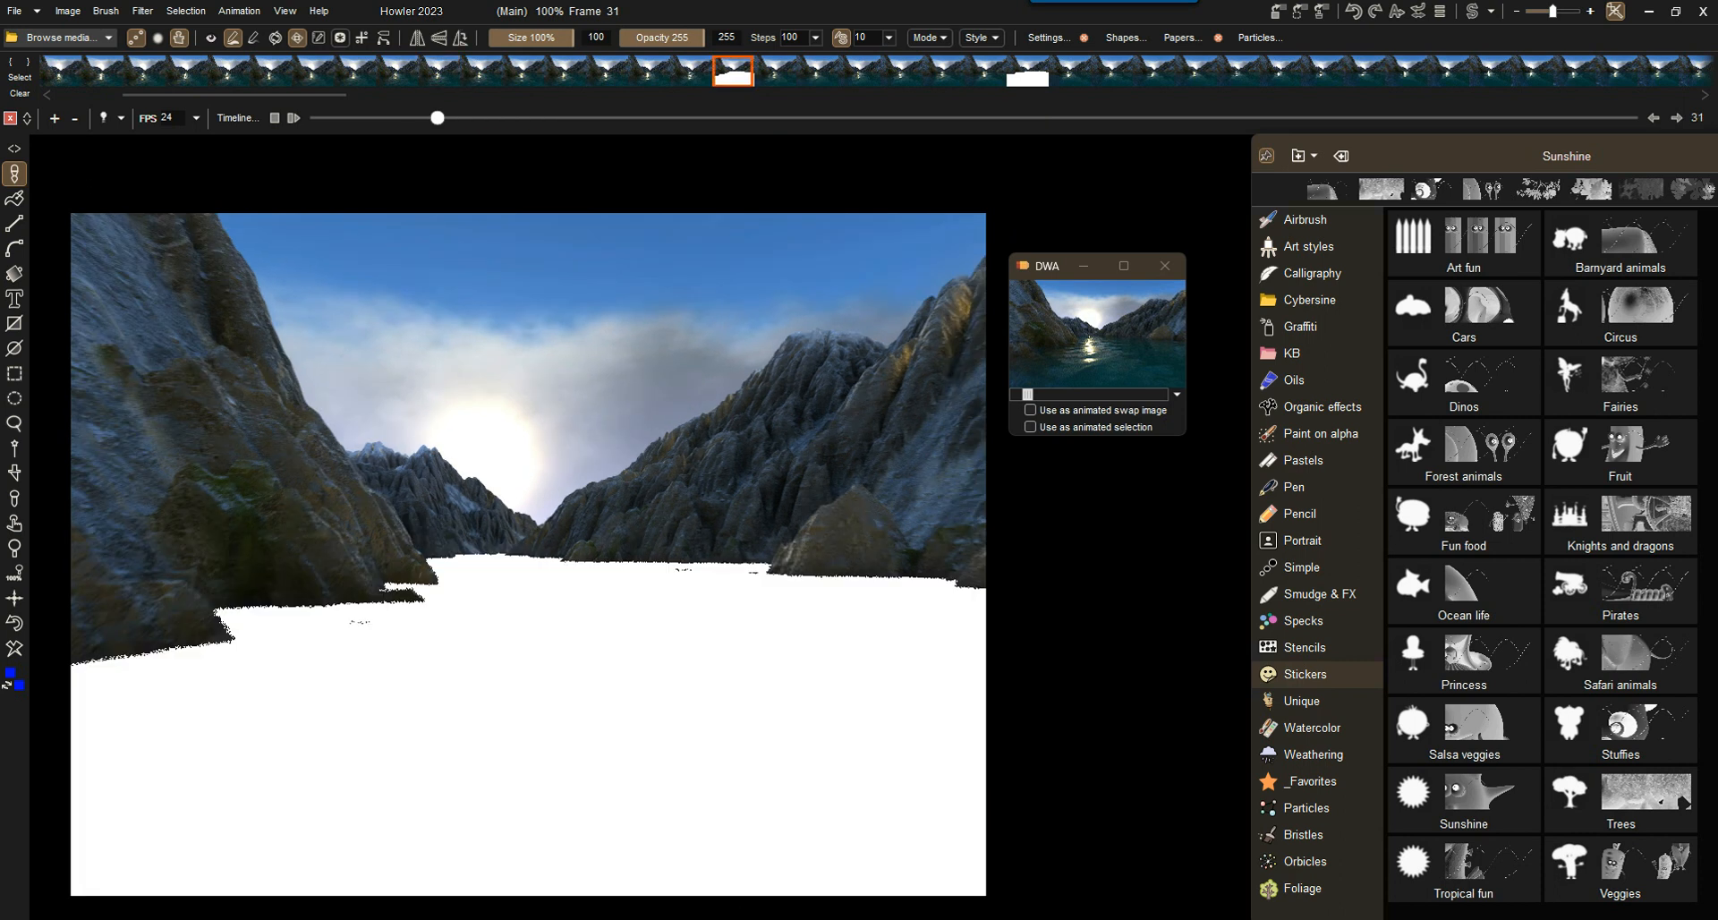
mouse_move(437, 117)
left_mouse_down()
mouse_move(456, 117)
mouse_move(437, 118)
left_mouse_up()
key("Left")
key("Right")
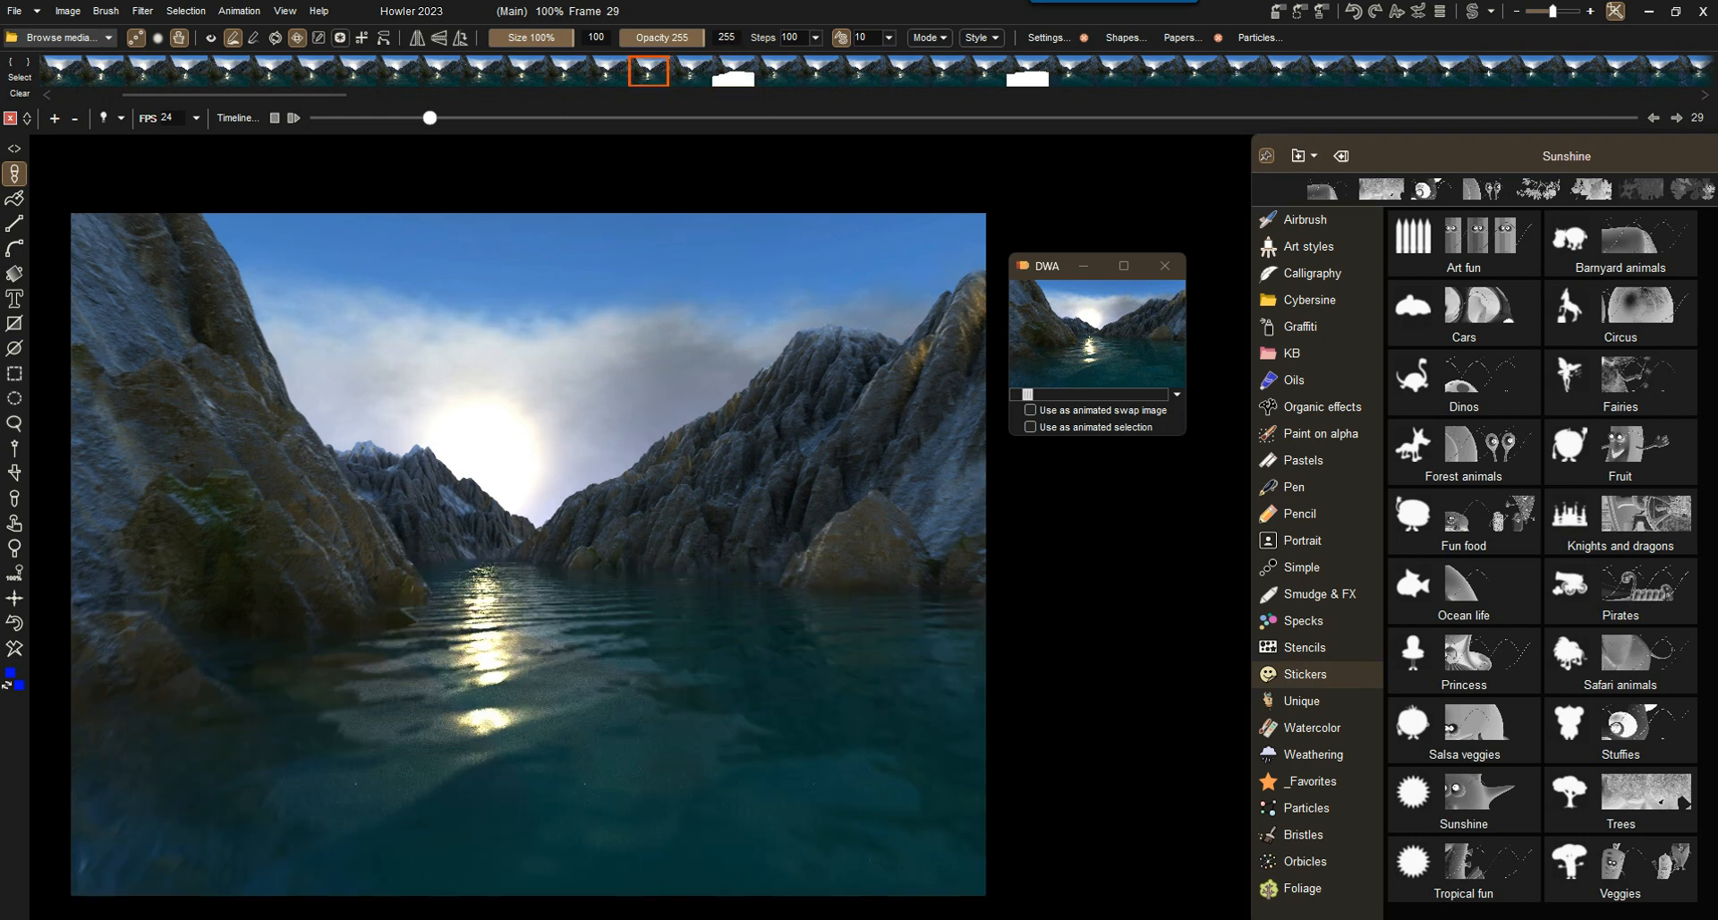
right_click(735, 77)
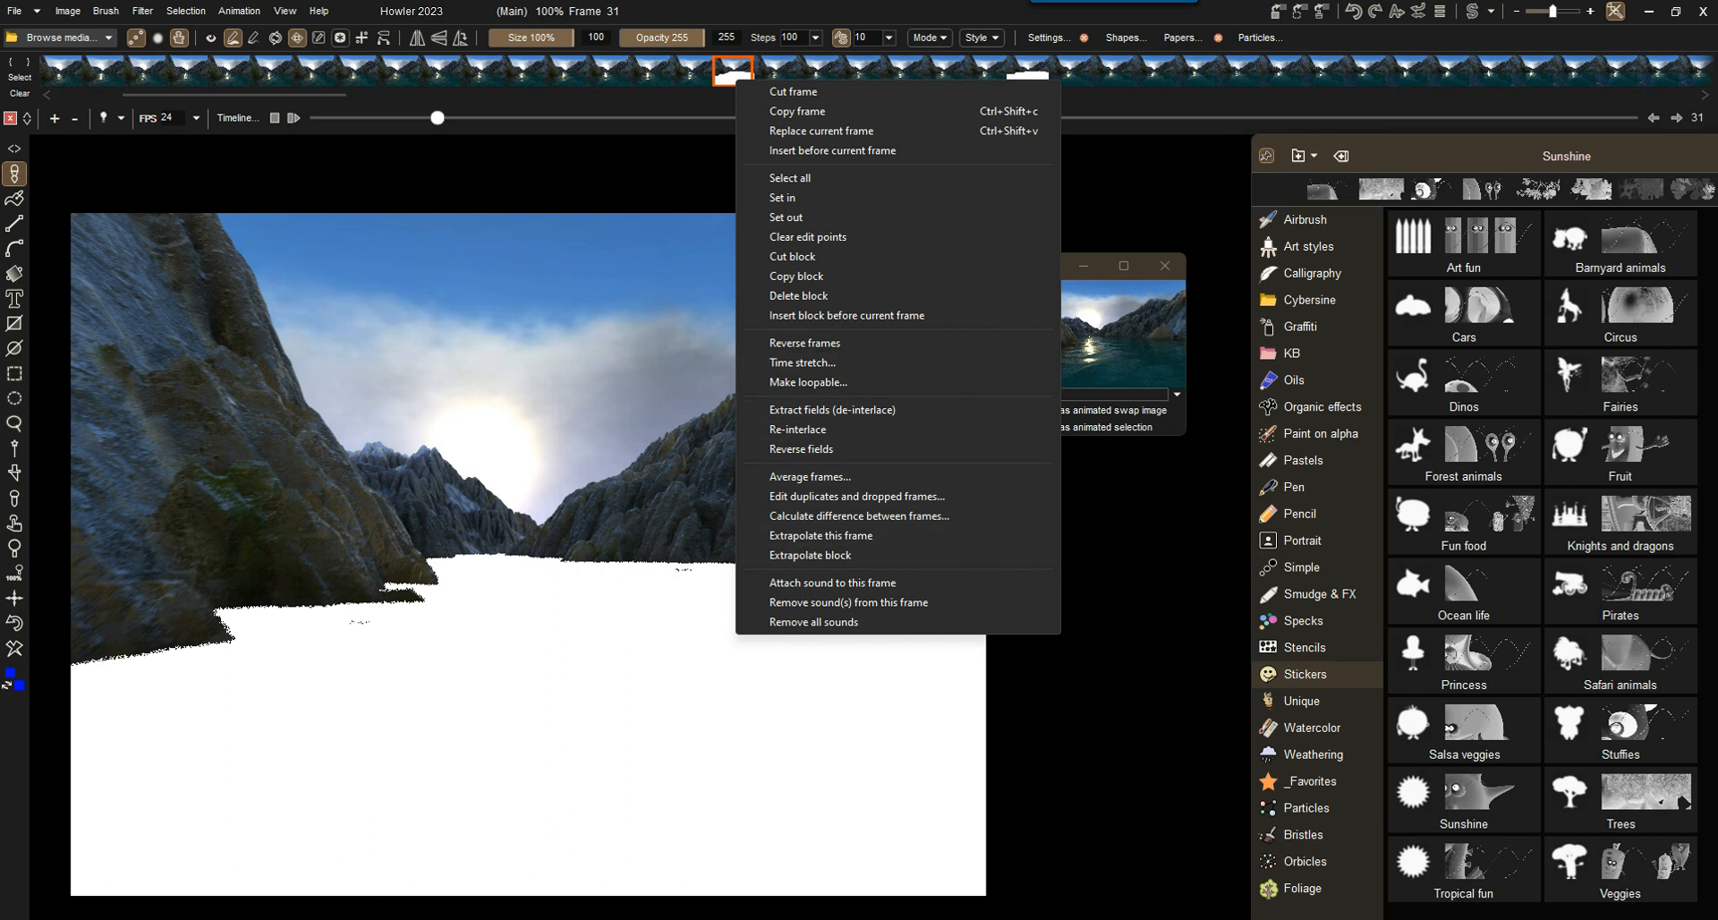
left_click(820, 535)
Step: Go to frame 38 and extrapolate it to fill in the missing white water area
left_click_drag(438, 118, 437, 118)
left_click(293, 118)
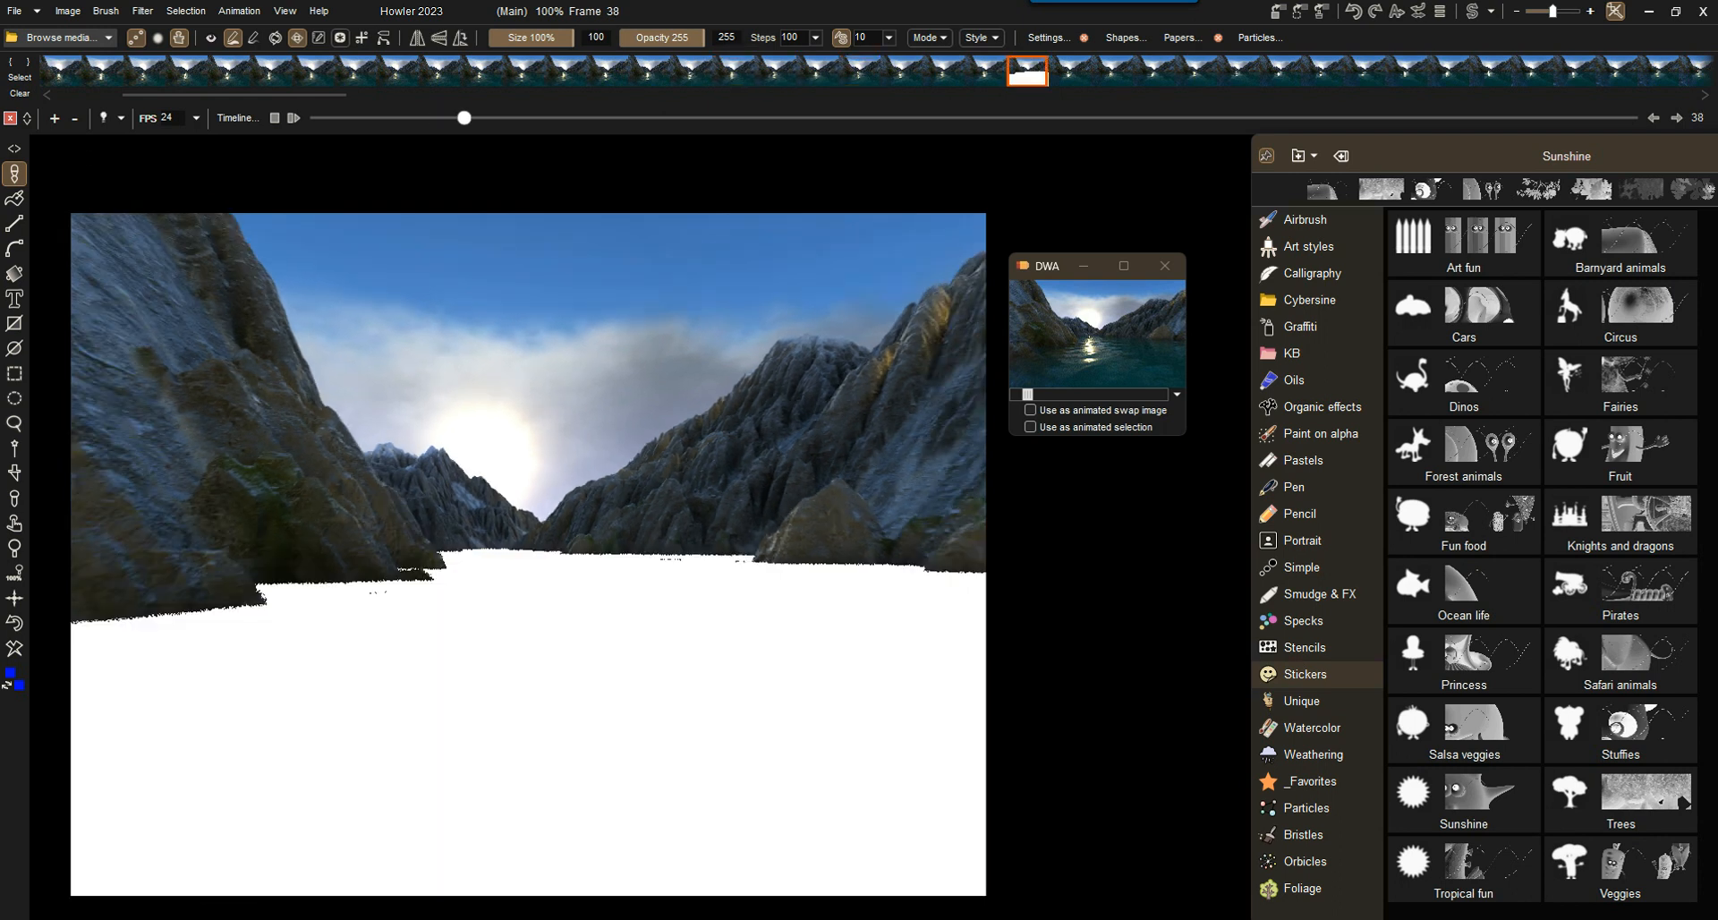
right_click(1026, 74)
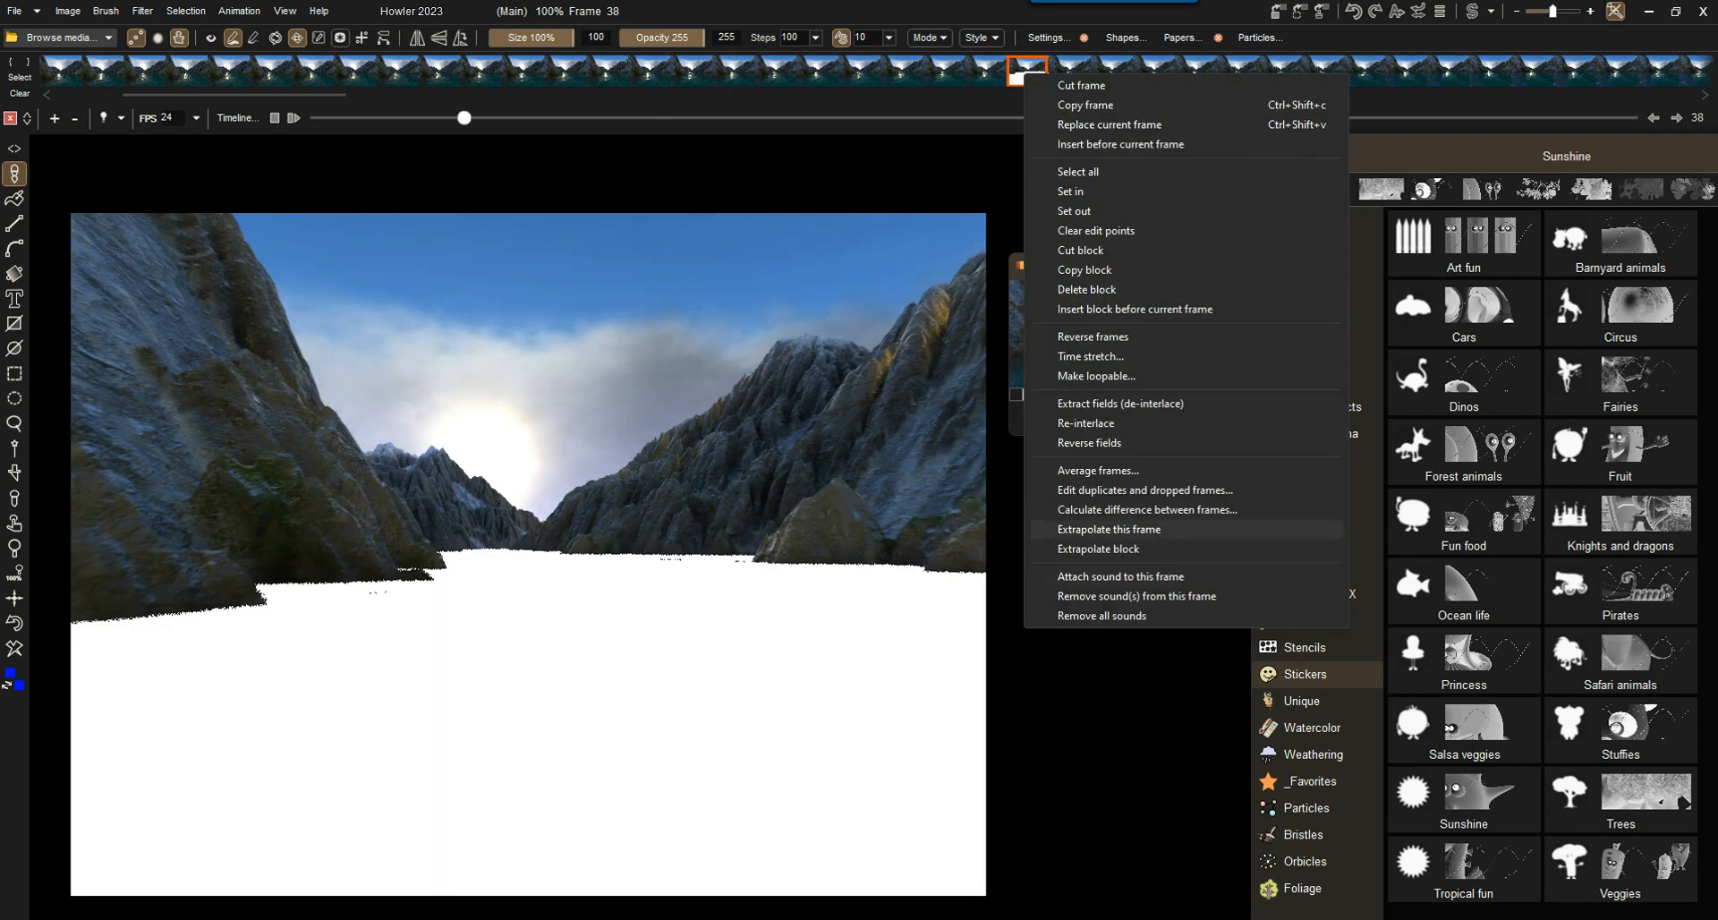
left_click(1099, 548)
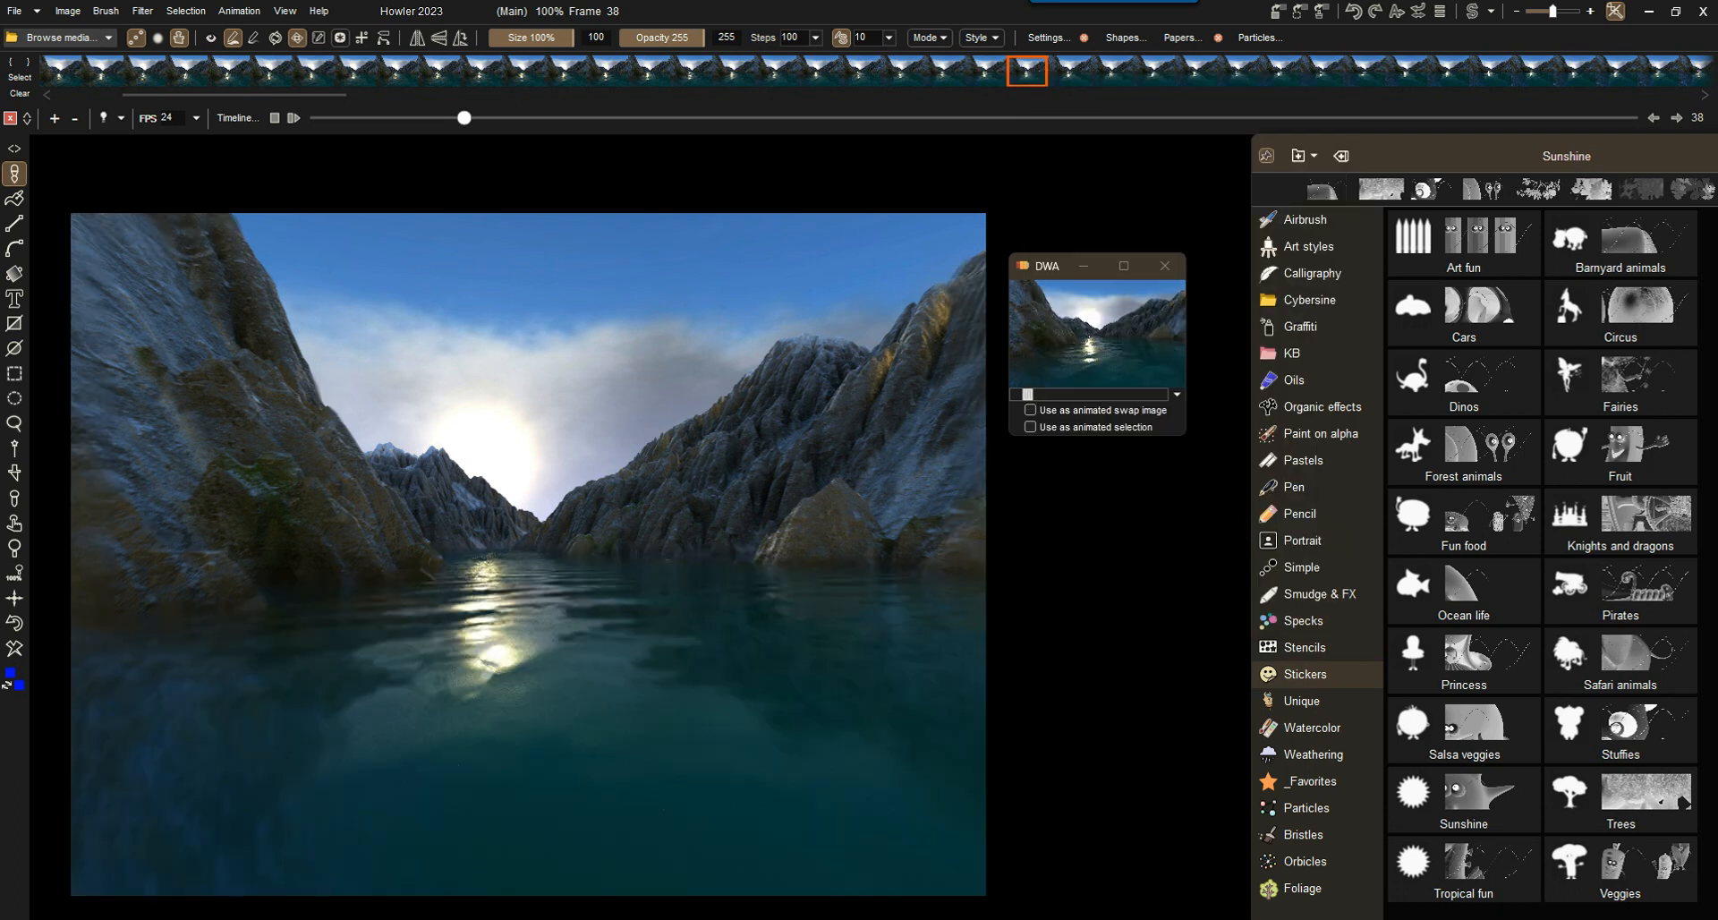
Step: Return to frame 31 and clear it to solid blue
left_click_drag(1026, 72, 733, 72)
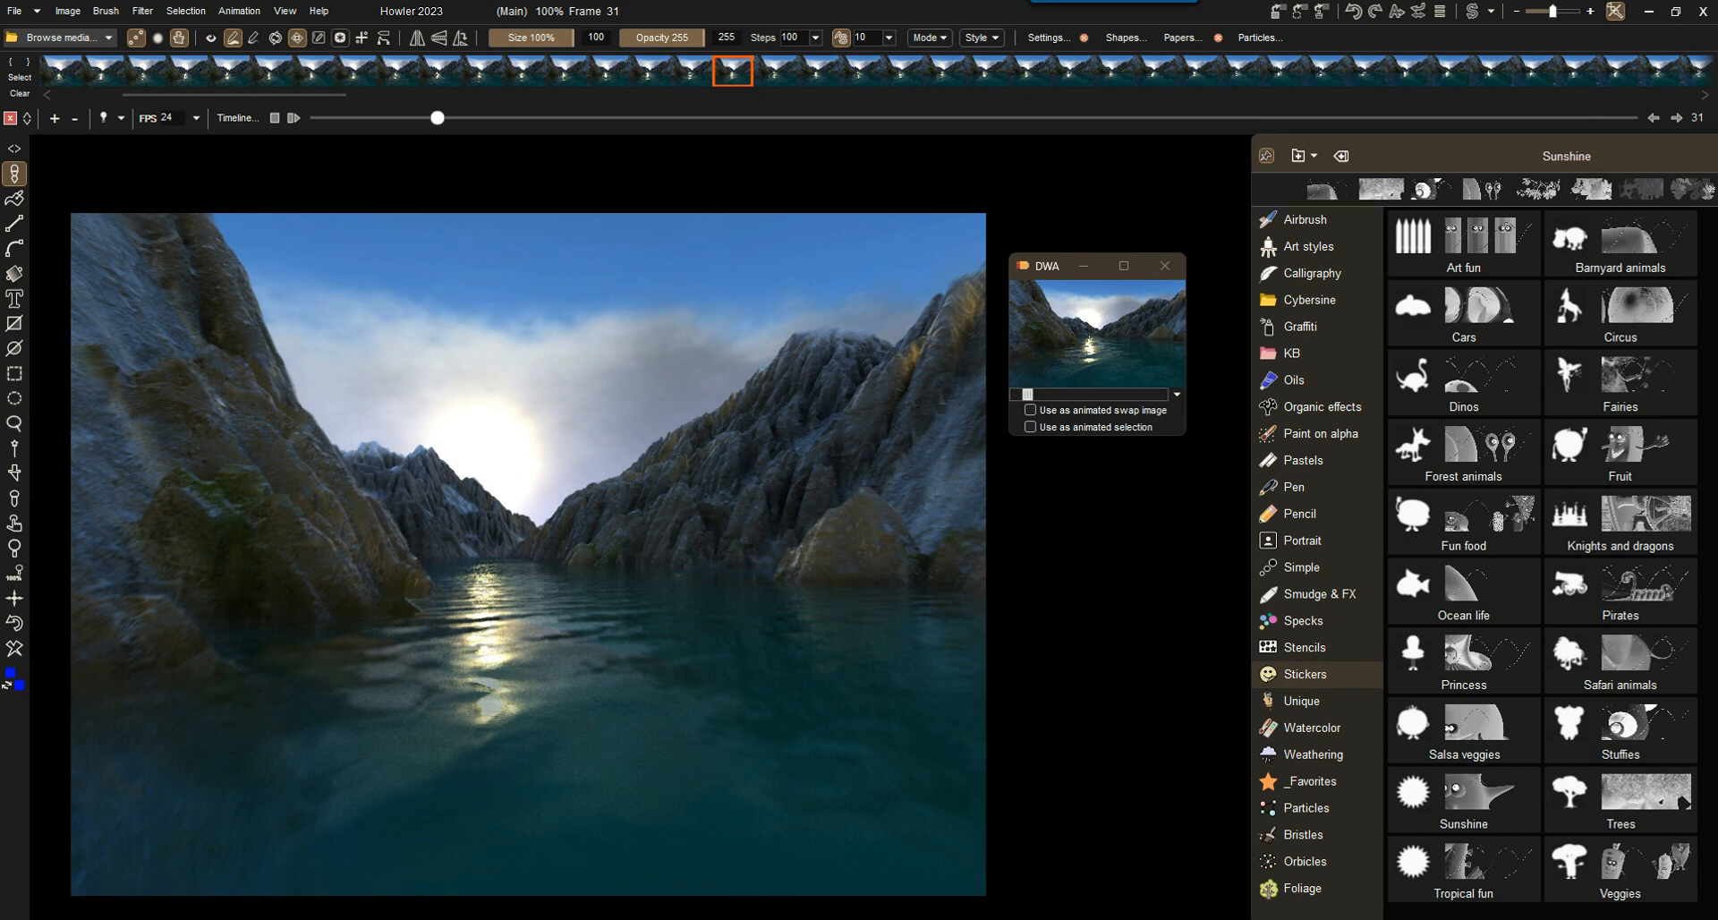
left_click(14, 649)
key("Right")
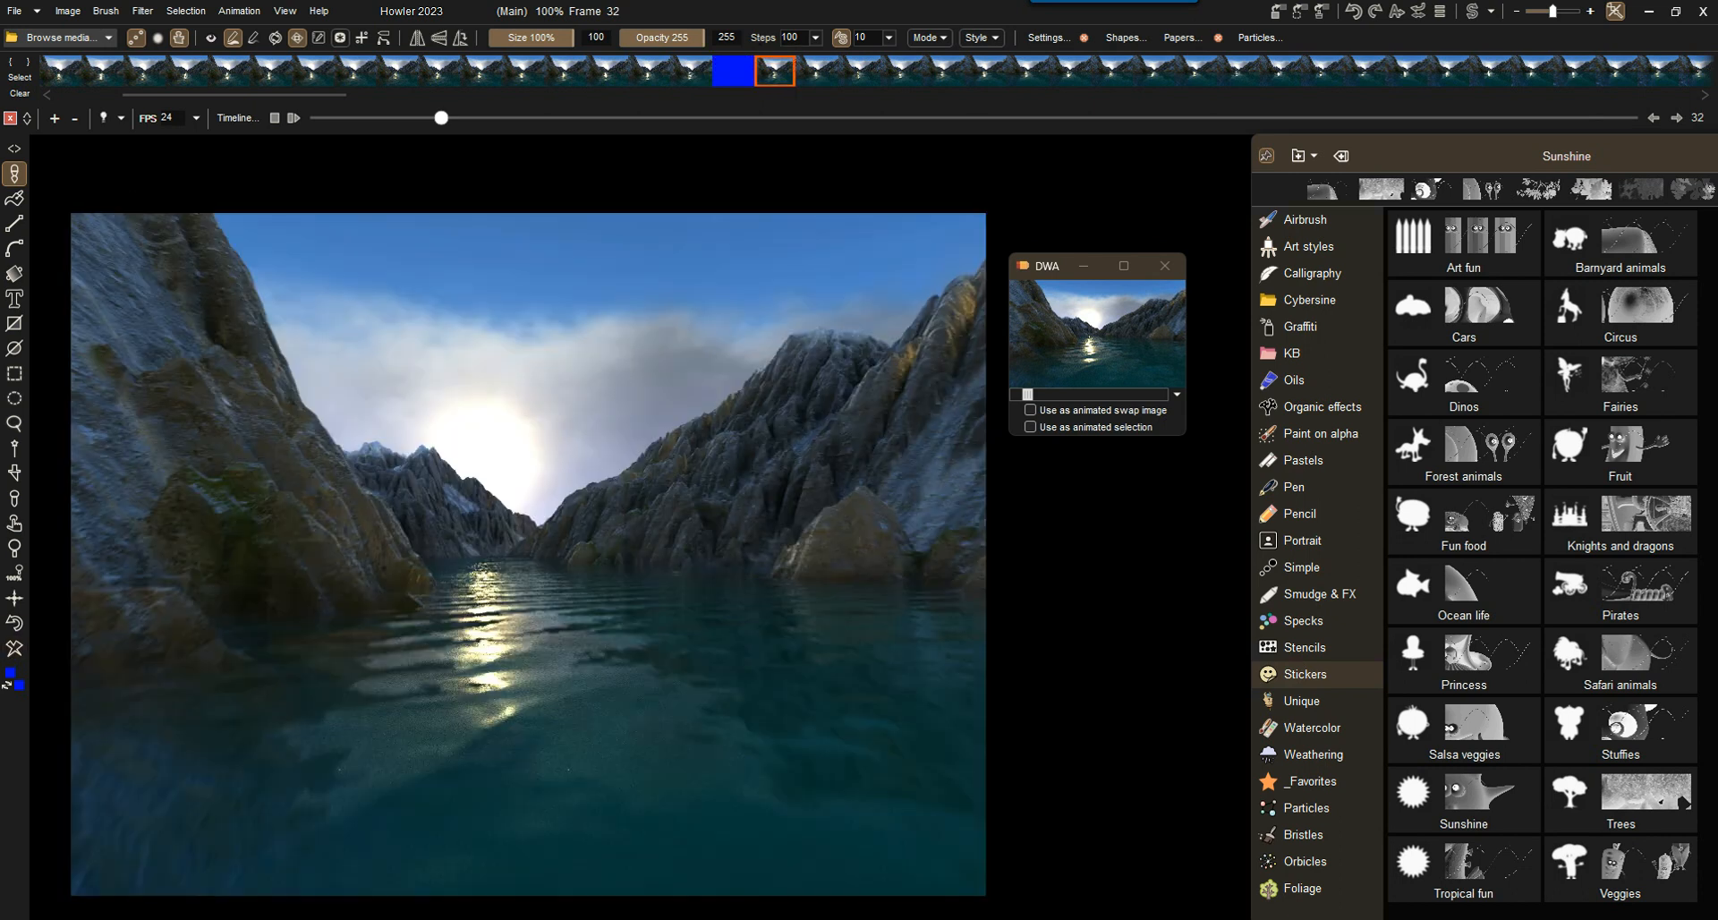
Step: Paint freehand barnyard animal sticker strokes over the scenery on frames 32 and 33
mouse_move(528, 394)
left_mouse_down()
mouse_move(501, 573)
mouse_move(697, 501)
left_mouse_up()
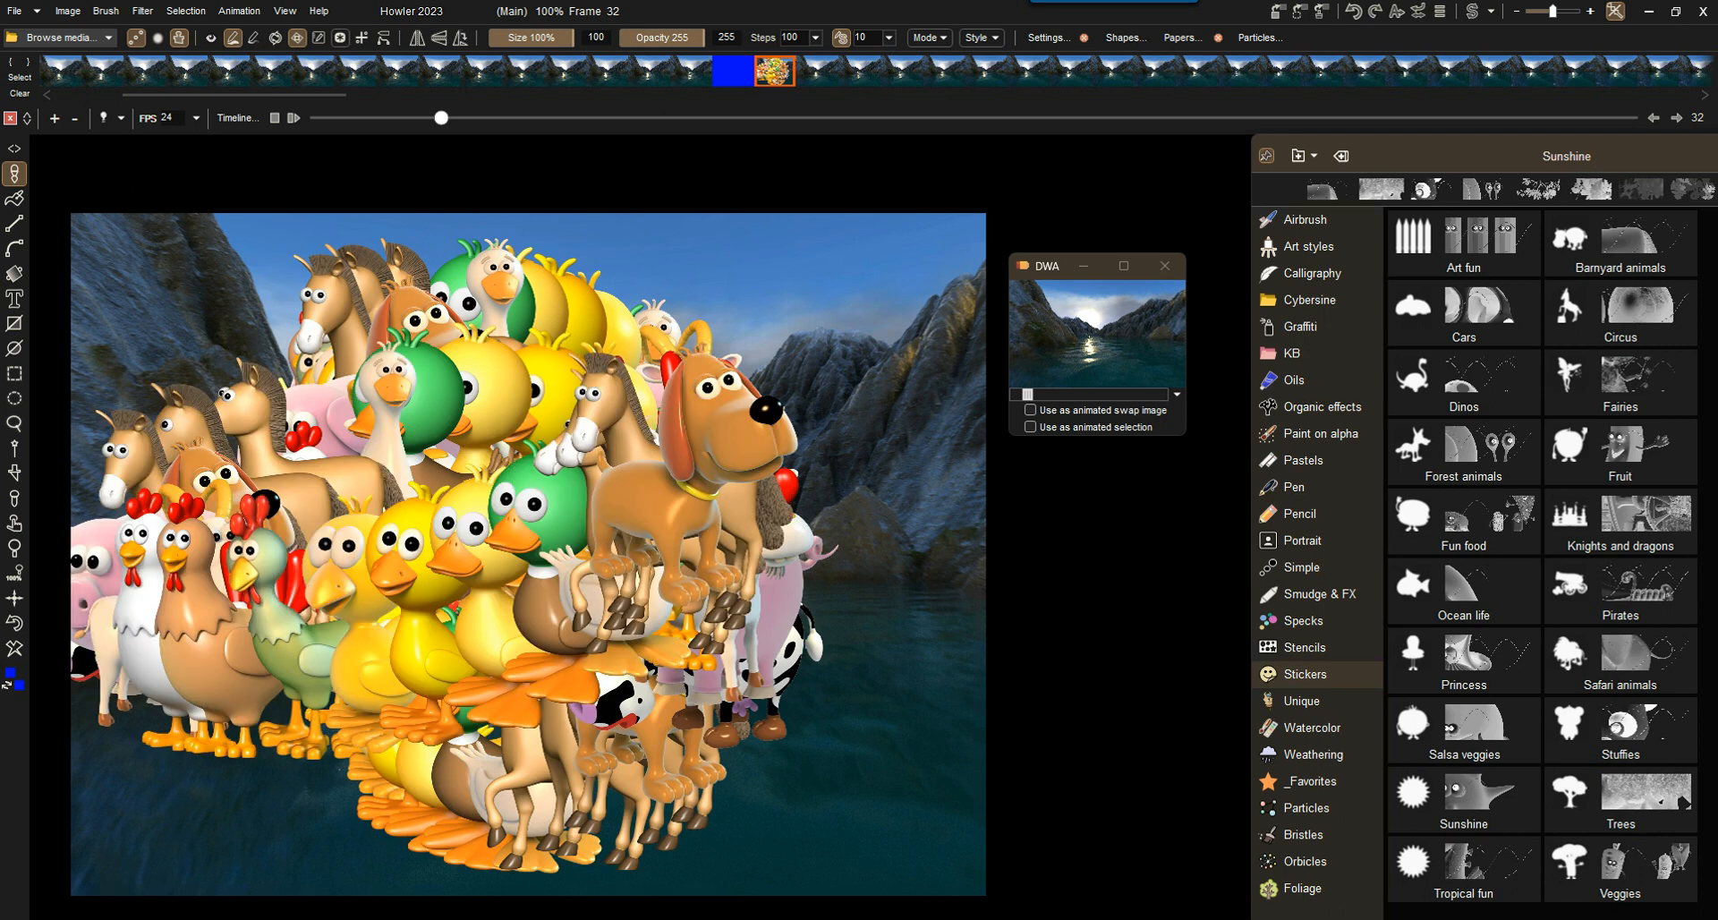
left_click(817, 72)
mouse_move(949, 389)
left_mouse_down()
mouse_move(694, 412)
mouse_move(725, 685)
left_mouse_up()
Step: Clear frame 34 to solid blue
key("Right")
left_click(14, 649)
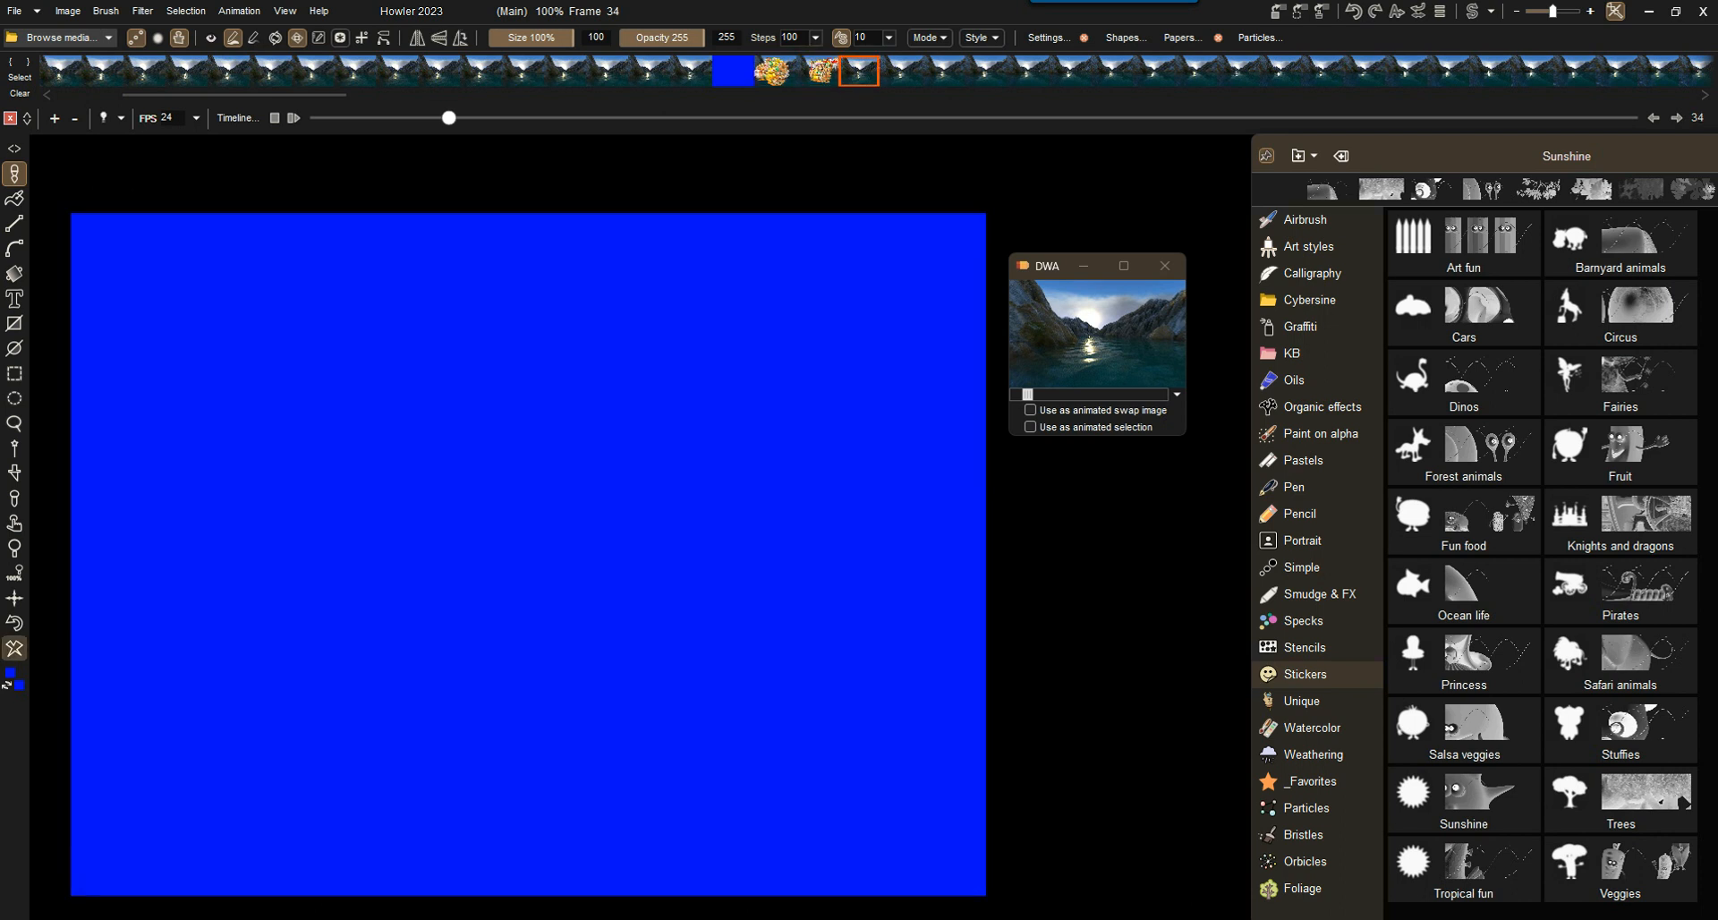
Step: Go to frame 35 and apply an approximate Gaussian blur at level 148 to the whole image
key("Right")
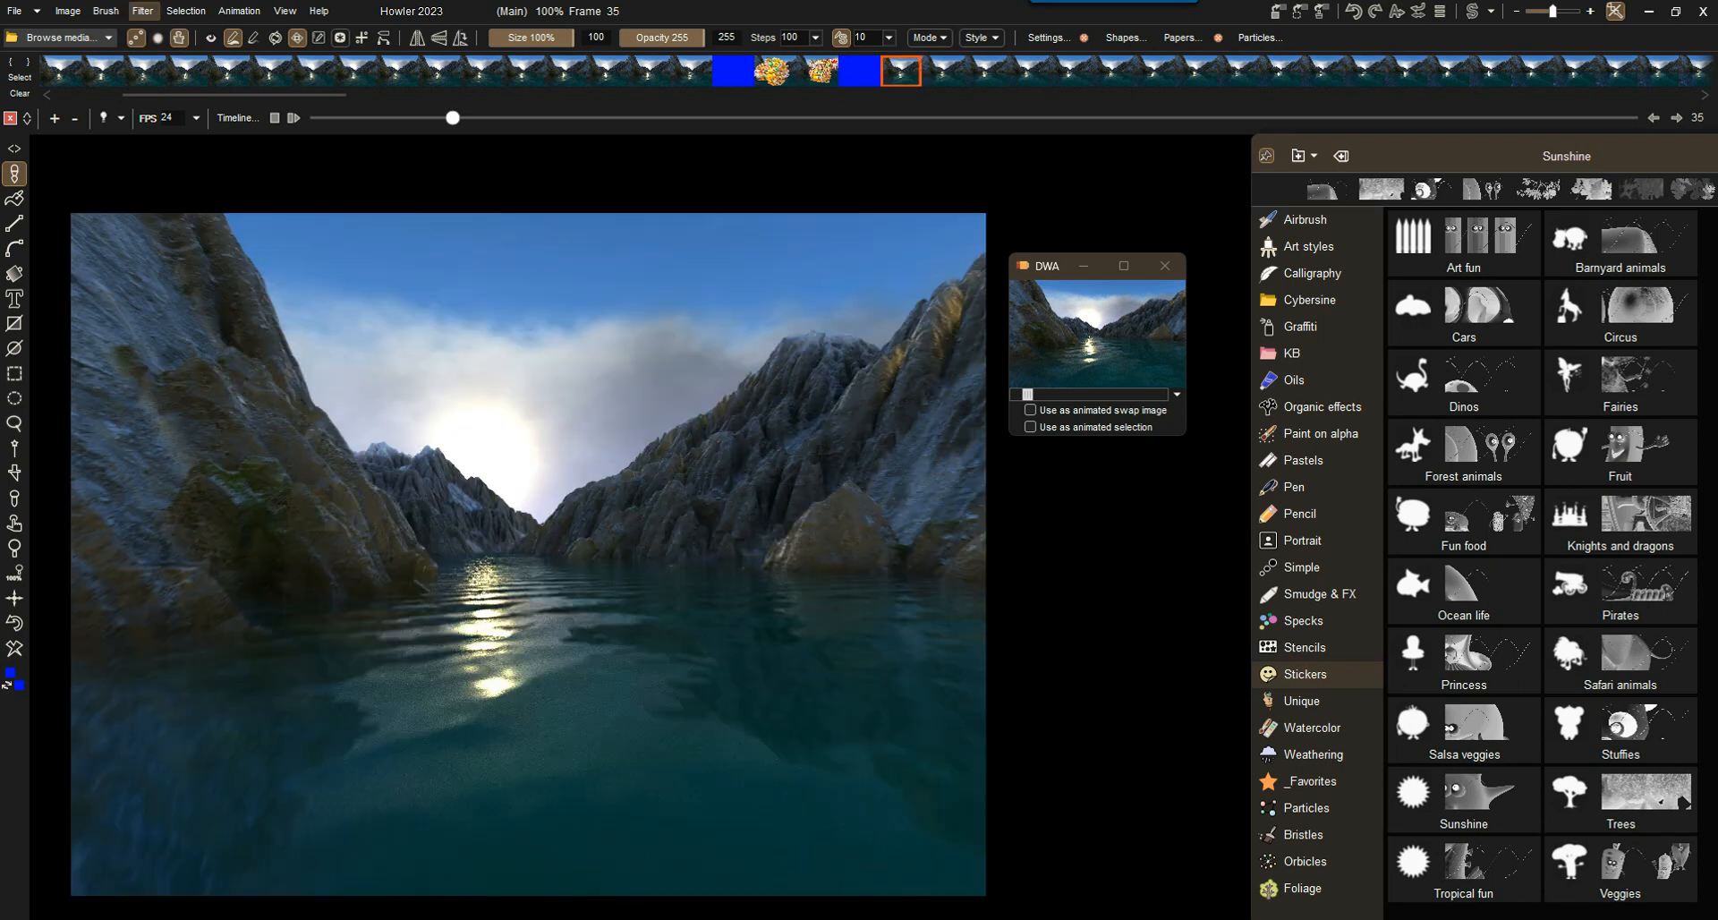
left_click(142, 11)
mouse_move(174, 99)
left_click(383, 139)
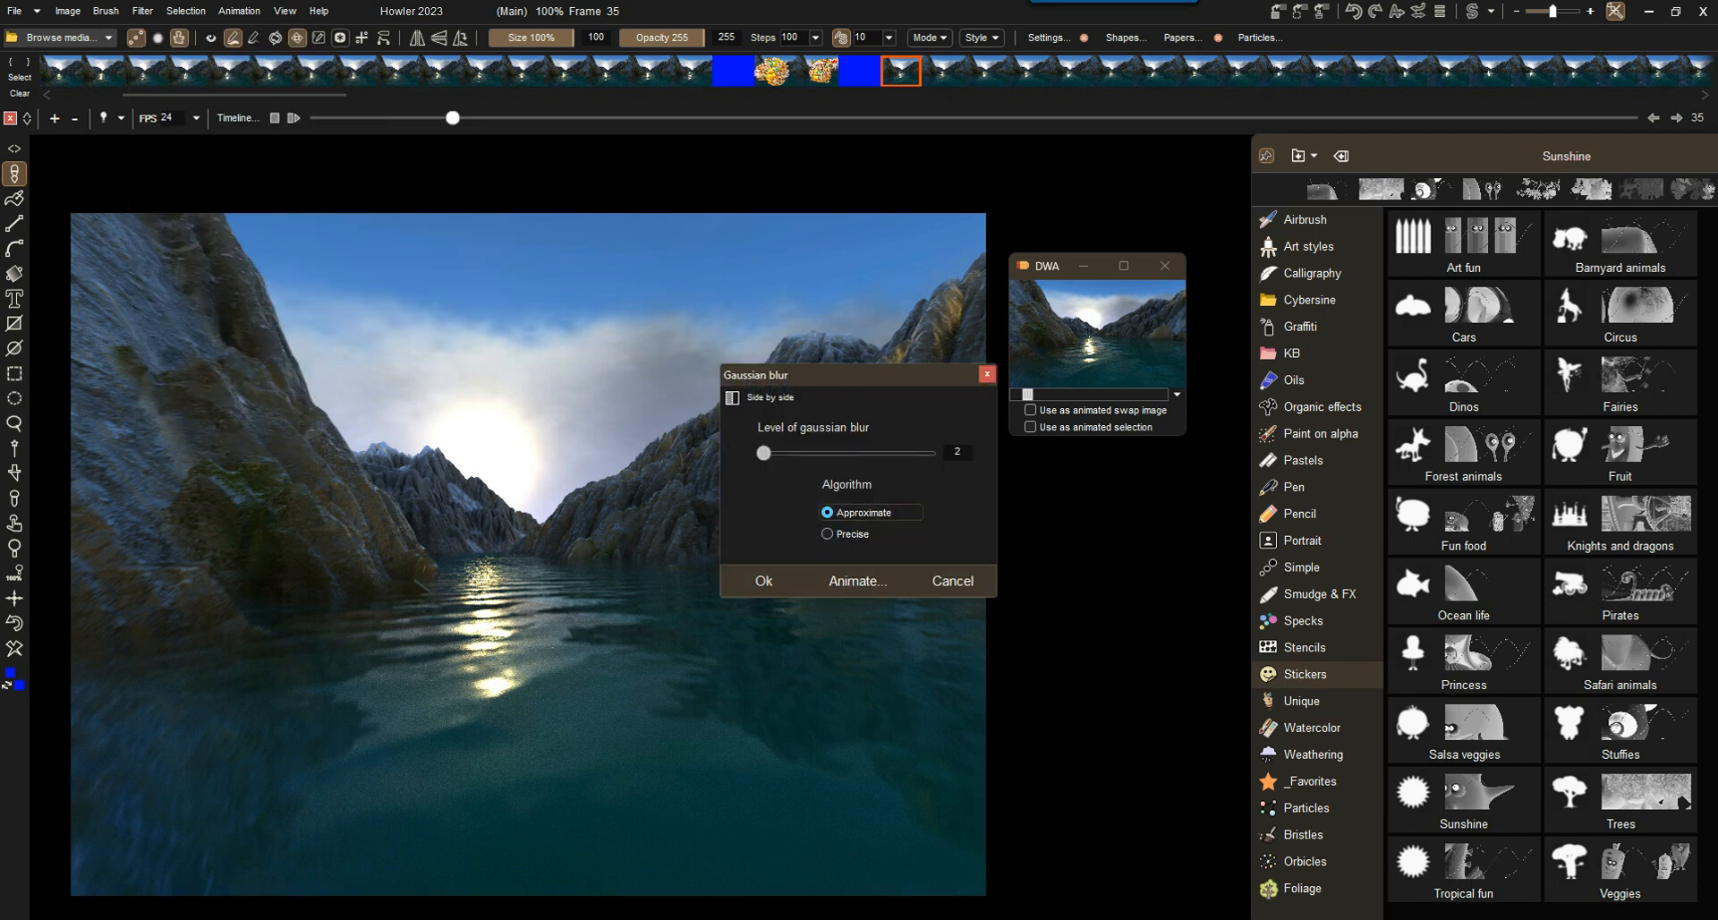
left_click_drag(764, 452, 886, 453)
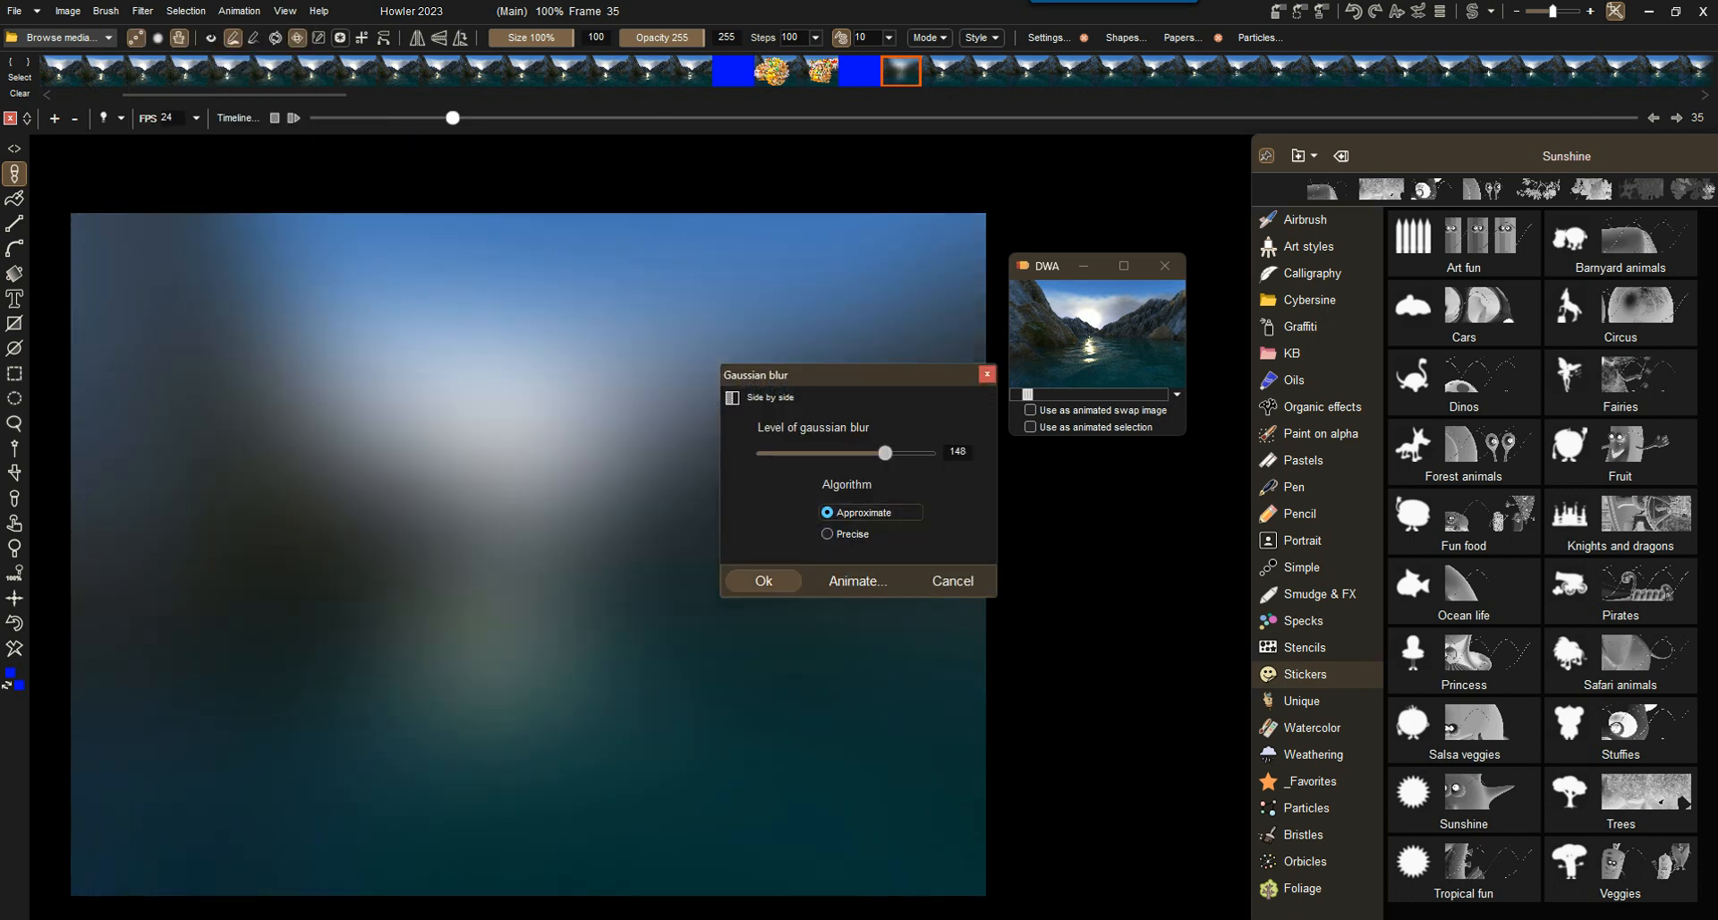
left_click(763, 581)
Step: Step back and forth through frames 30 to 35 to examine the damaged frames and the intact frame before them
key("Left")
key("Left")
key("Left")
key("Right")
key("Right")
key("Right")
key("Left")
key("Left")
key("Left")
key("Left")
key("Left")
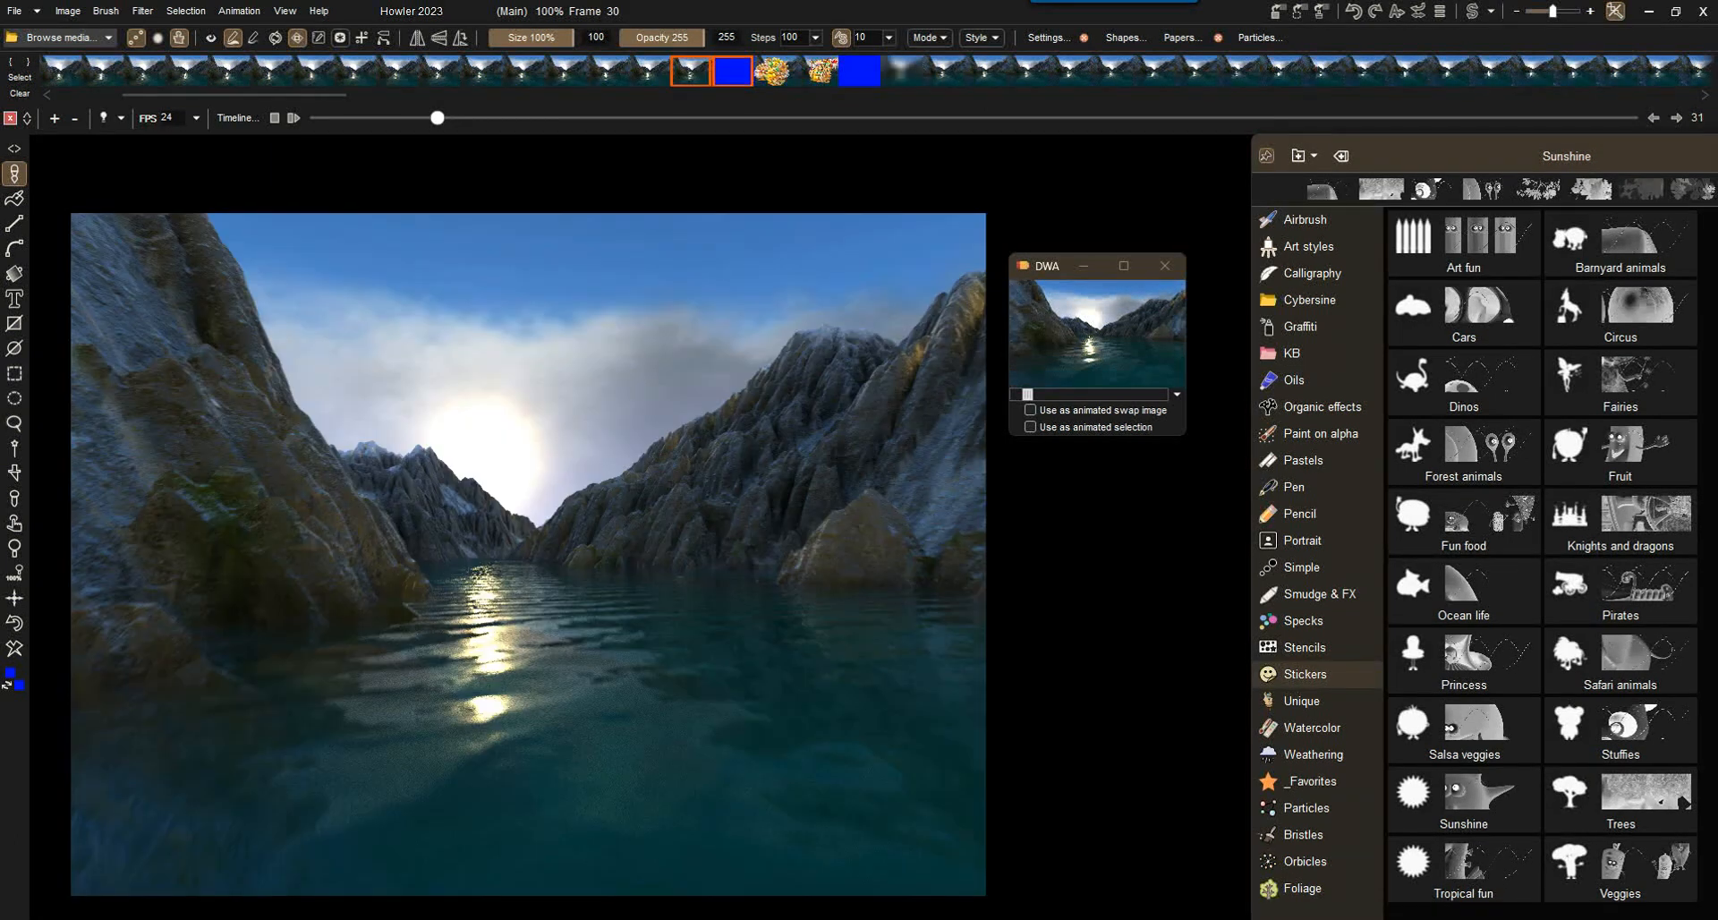
key("Right")
key("Right")
key("Right")
key("Right")
key("Right")
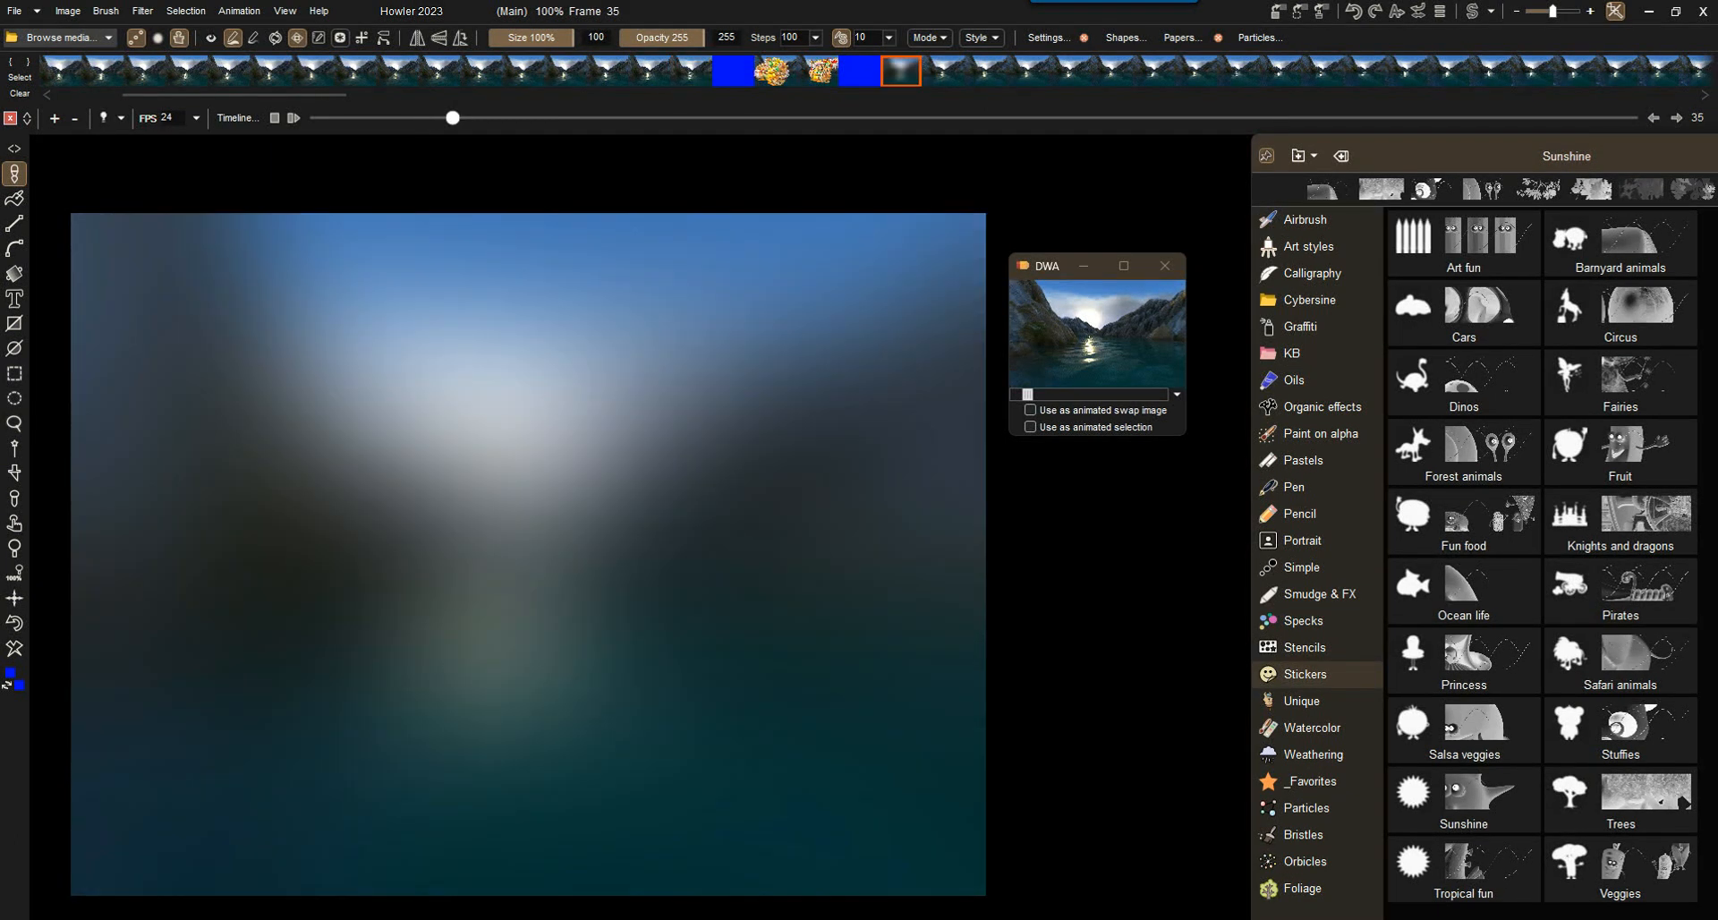
key("Left")
key("Left")
key("Left")
key("Left")
key("Right")
key("Right")
key("Right")
key("Right")
Step: Mark frames 30 to 36 as a block, including the intact frame at each end, and extrapolate the block
left_click_drag(689, 72, 901, 71)
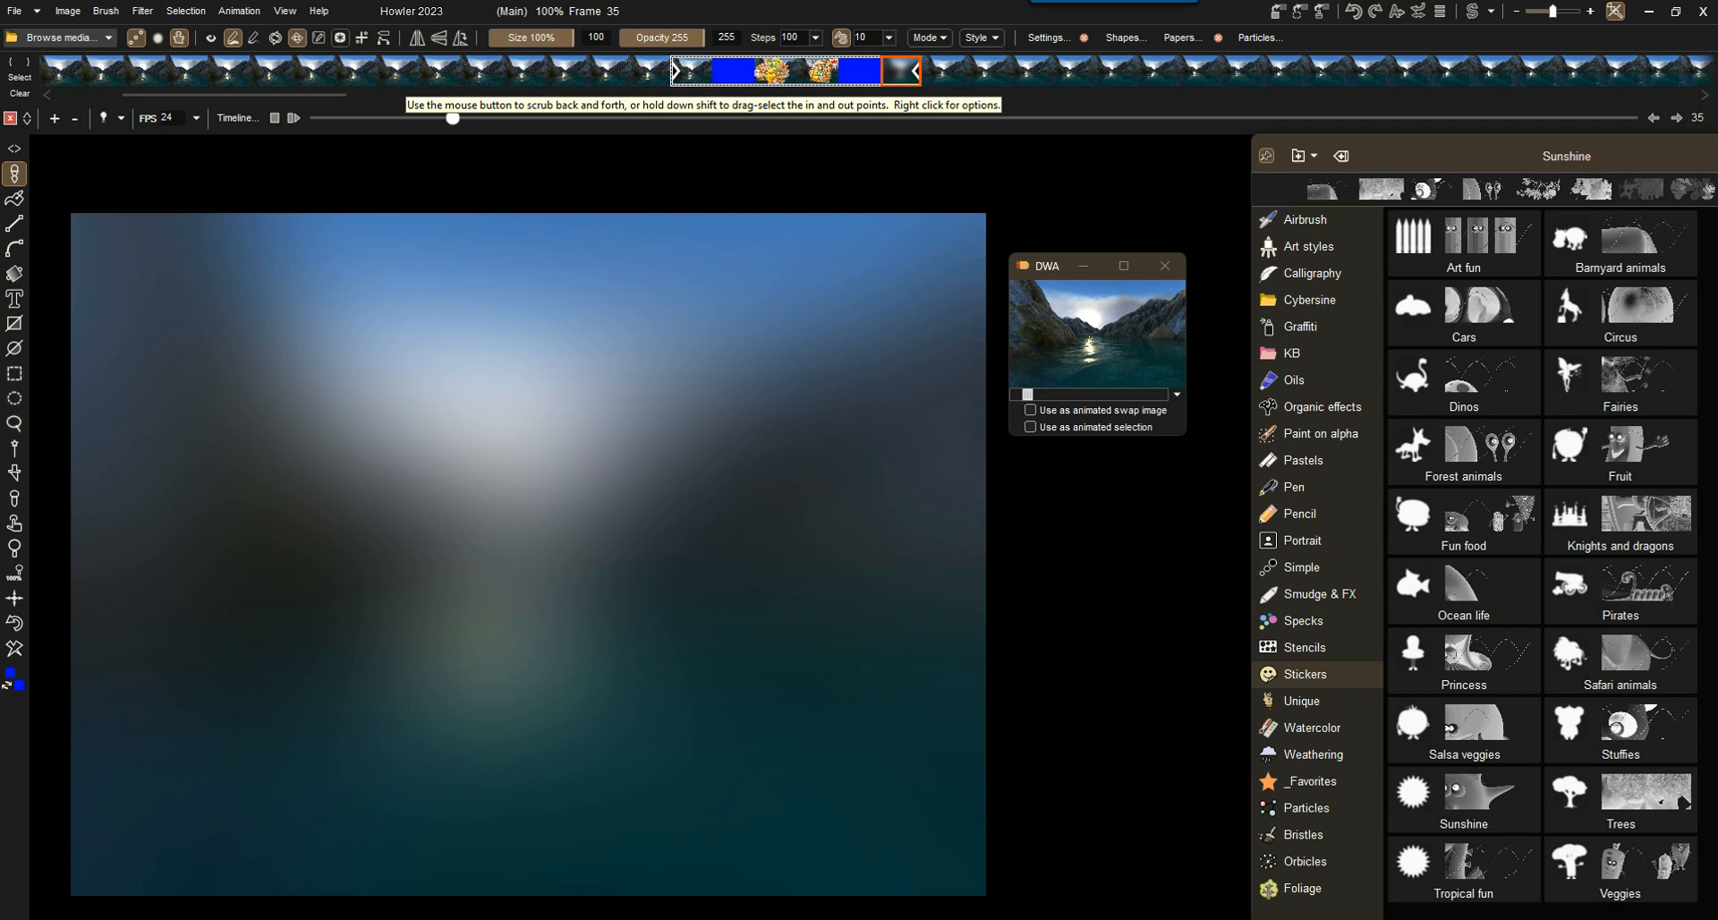
left_click_drag(452, 117, 456, 117)
left_click(691, 71)
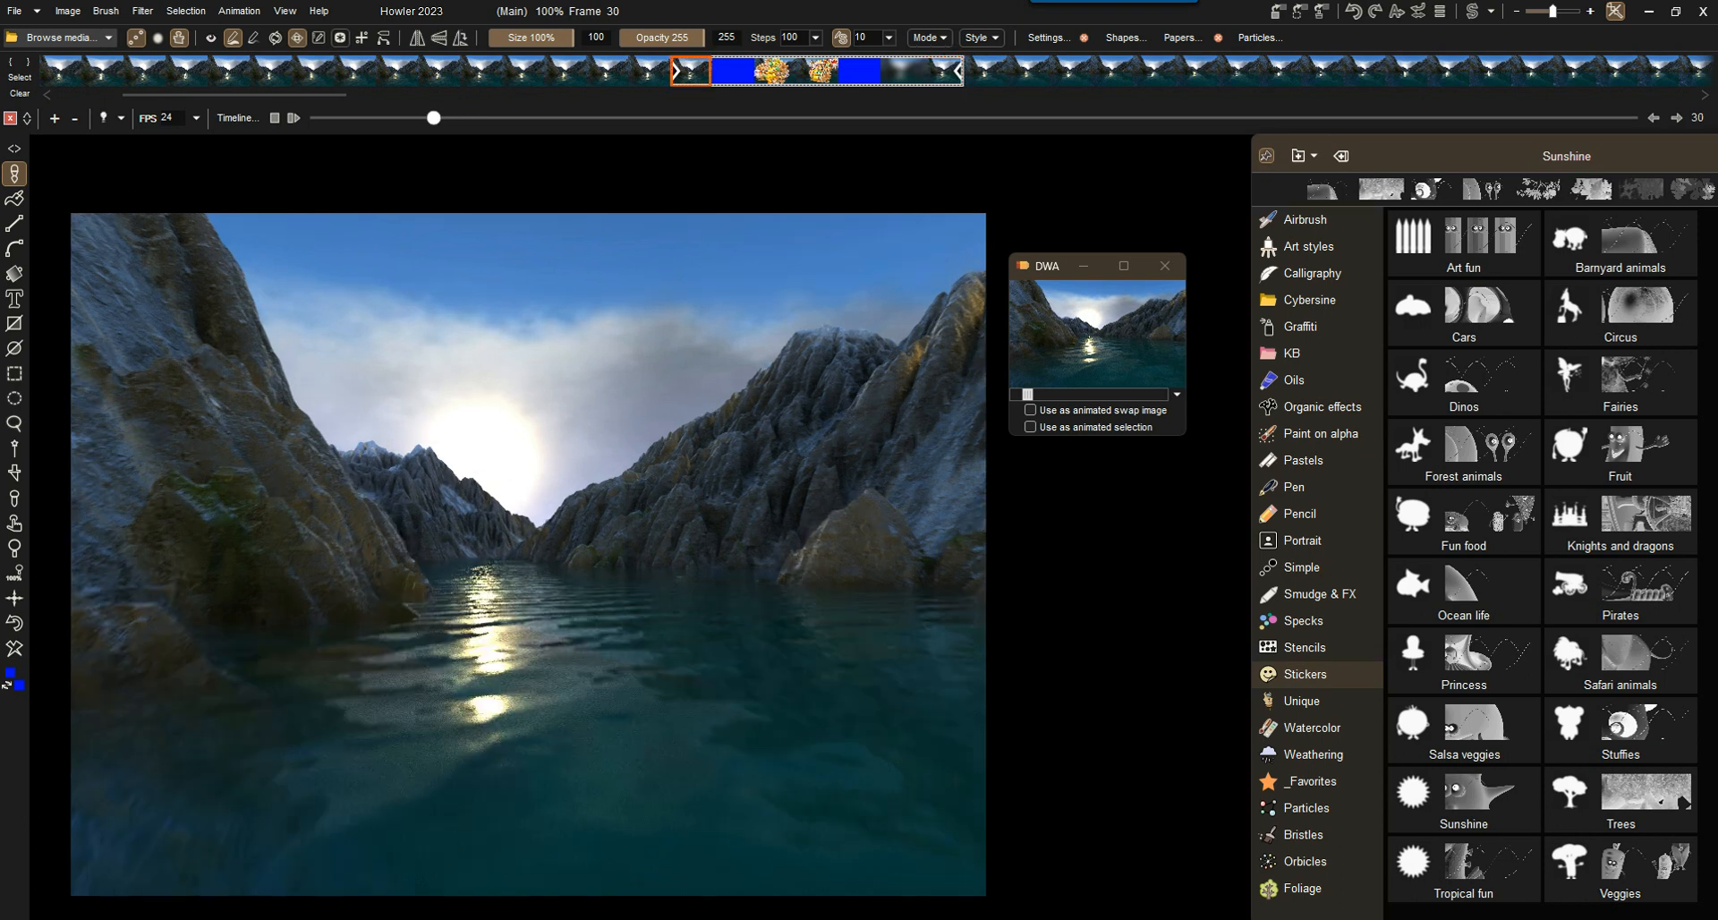
right_click(900, 70)
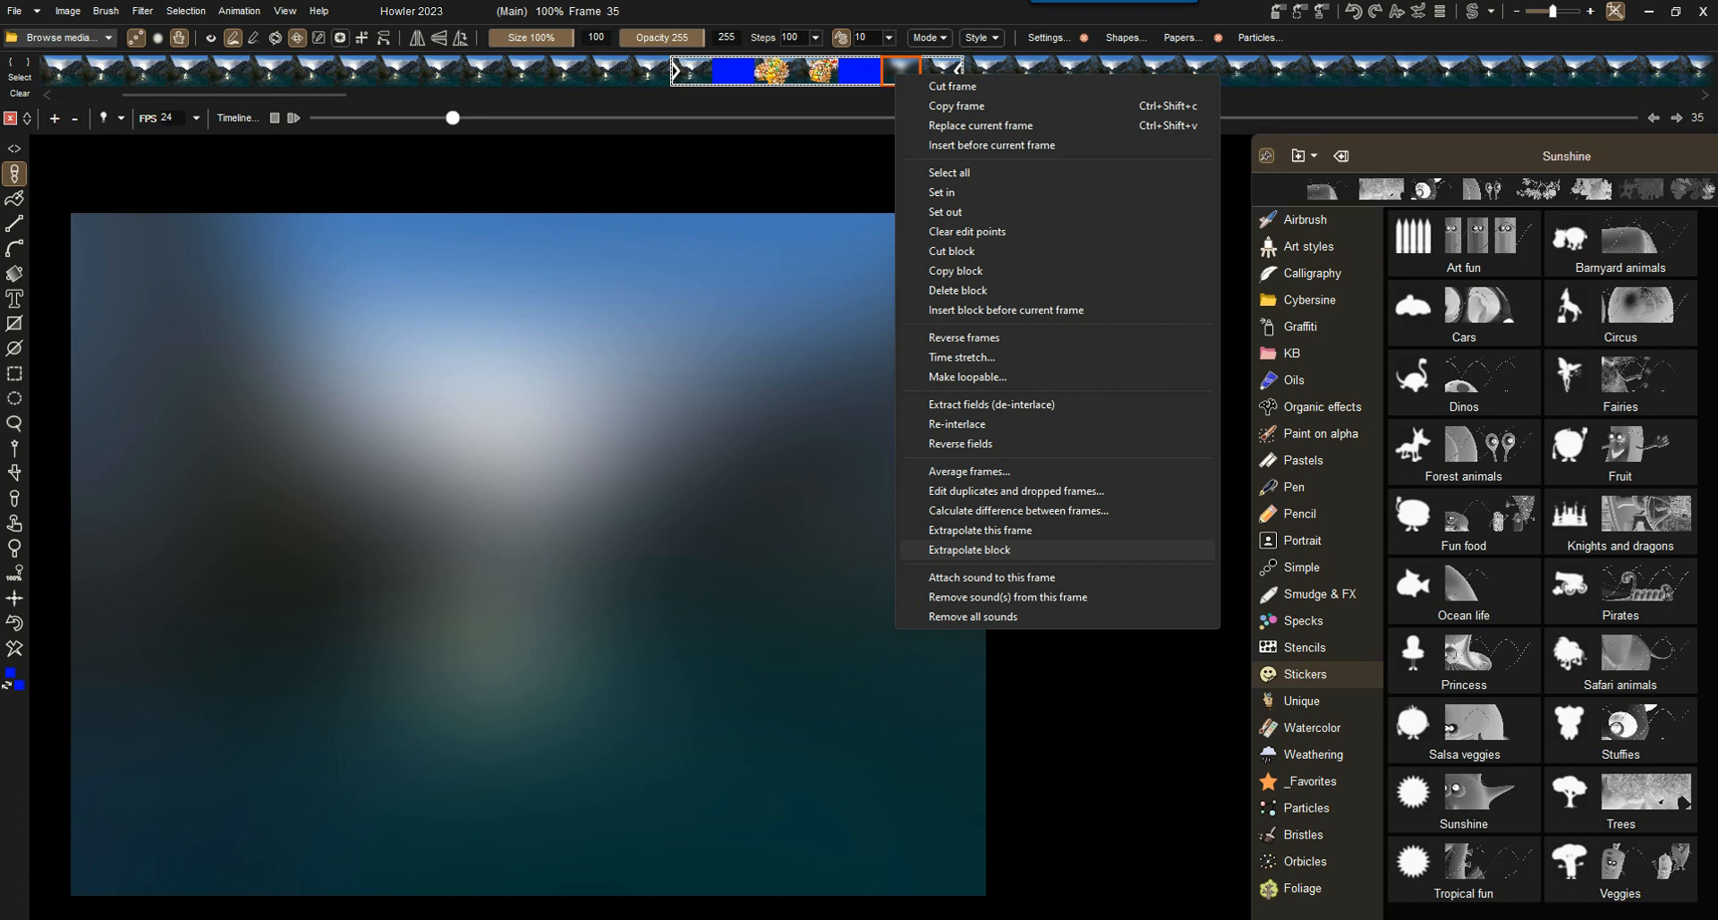
left_click(967, 549)
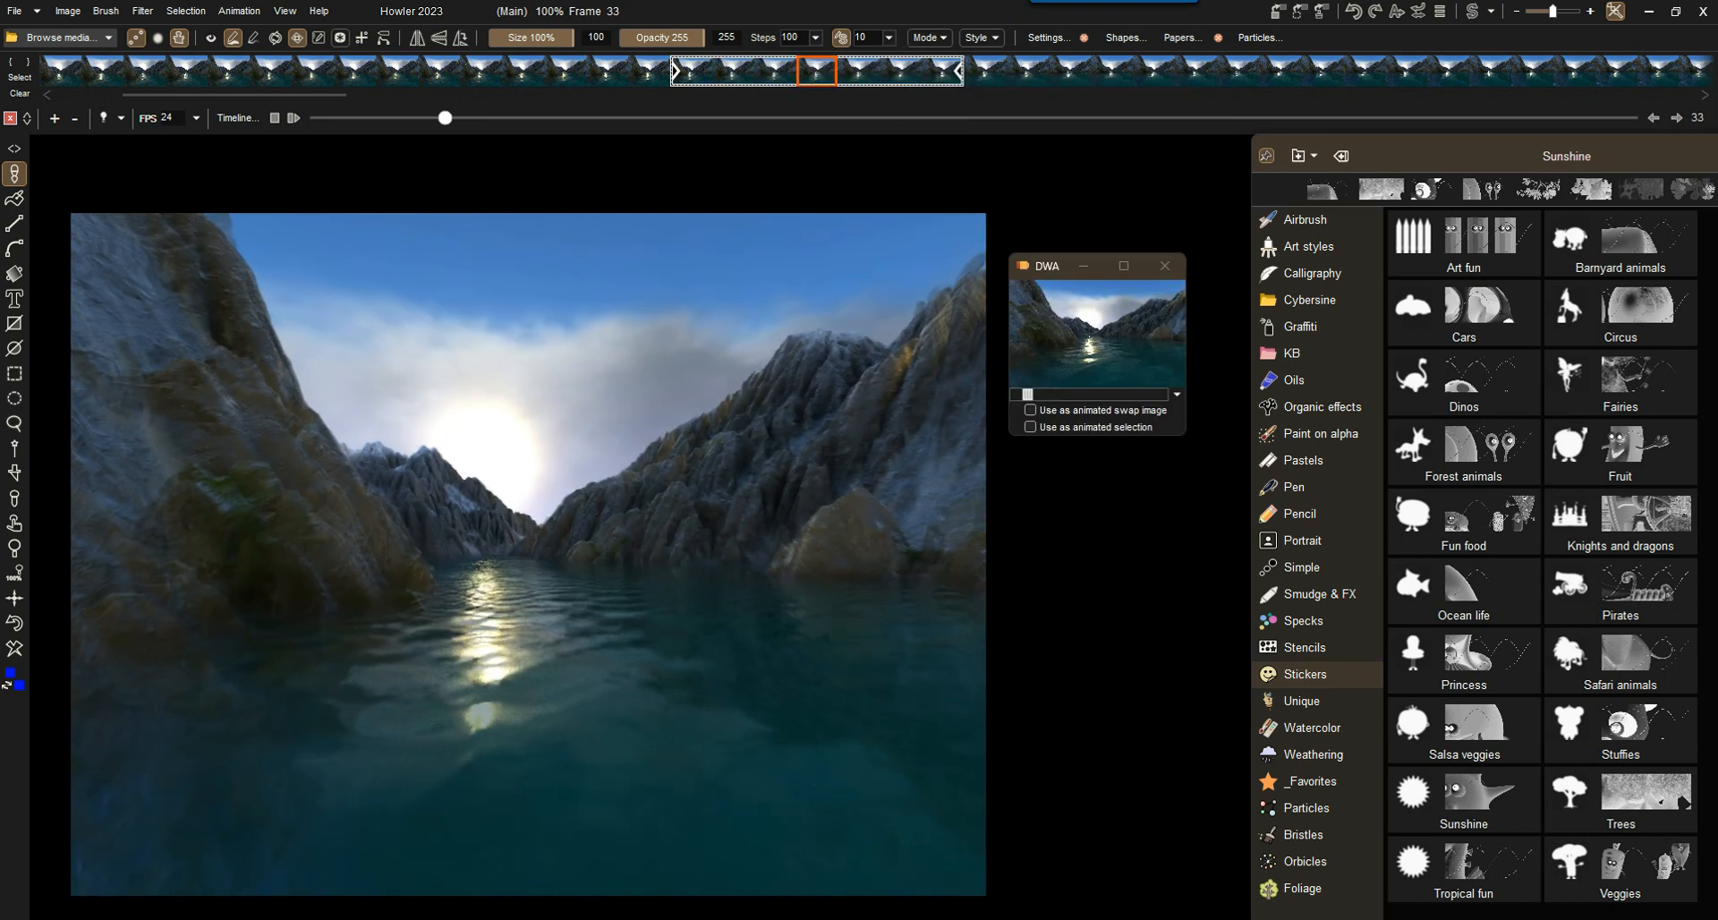
Step: Step back and forth through the extrapolated block and the frames before it to examine the repaired motion
key("Left")
key("Left")
key("Left")
key("Left")
key("Left")
key("Left")
key("Left")
key("Right")
key("Right")
key("Right")
key("Right")
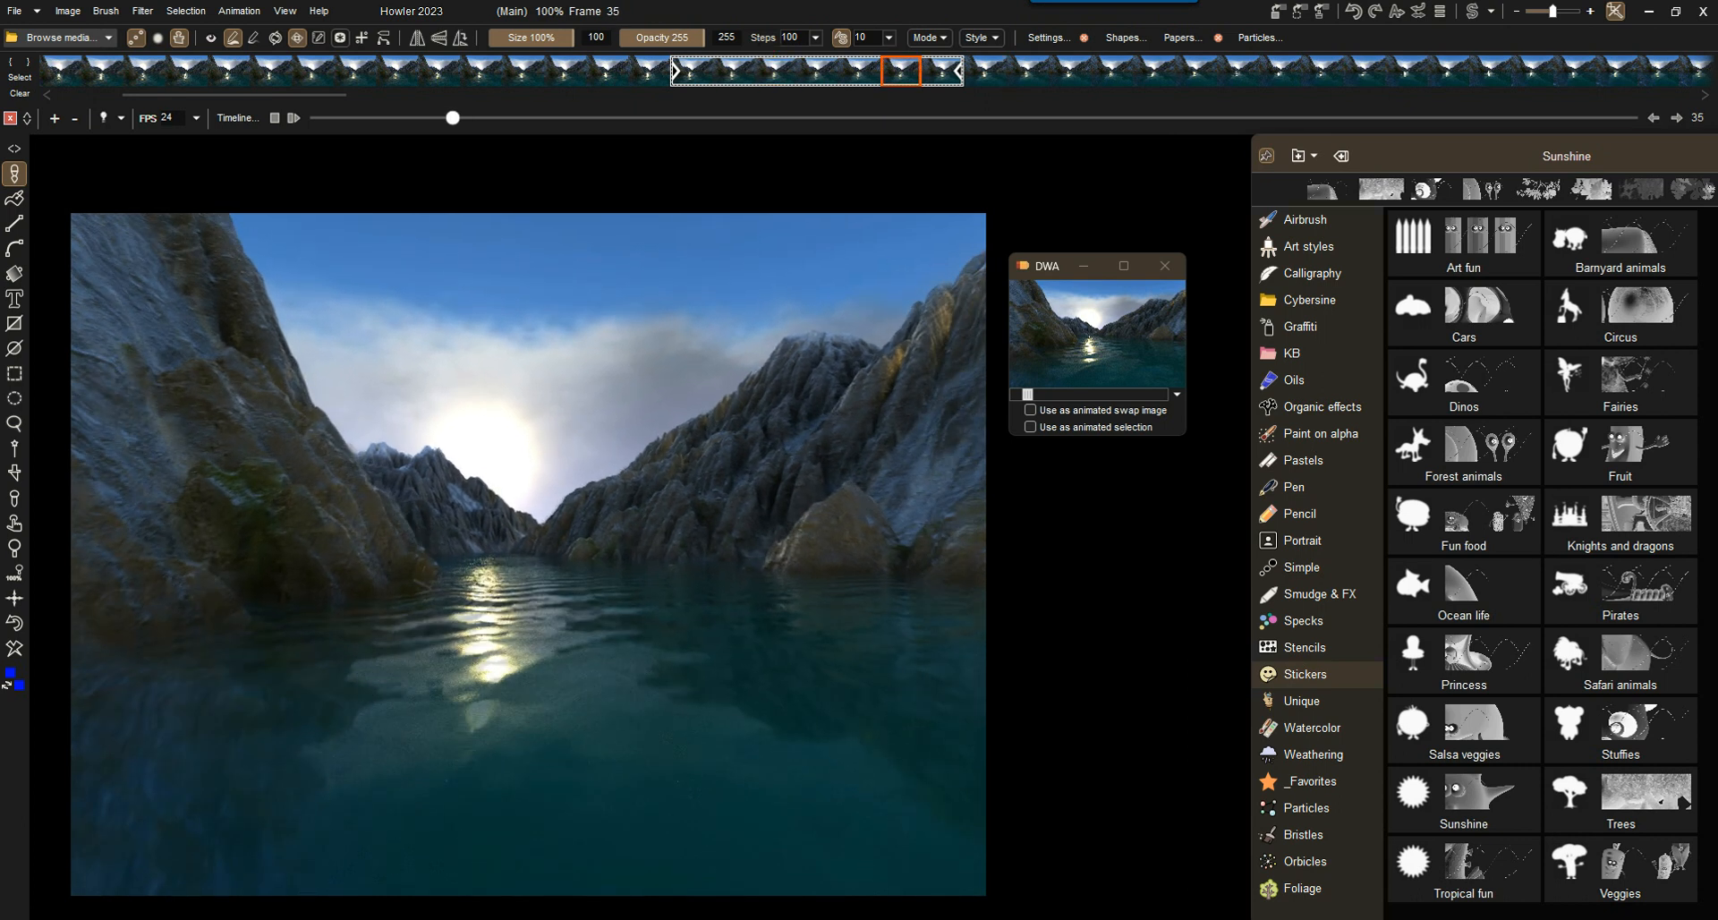
key("Left")
key("Left")
key("Left")
key("Left")
key("Left")
key("Left")
key("Right")
key("Right")
key("Right")
key("Right")
key("Right")
key("Right")
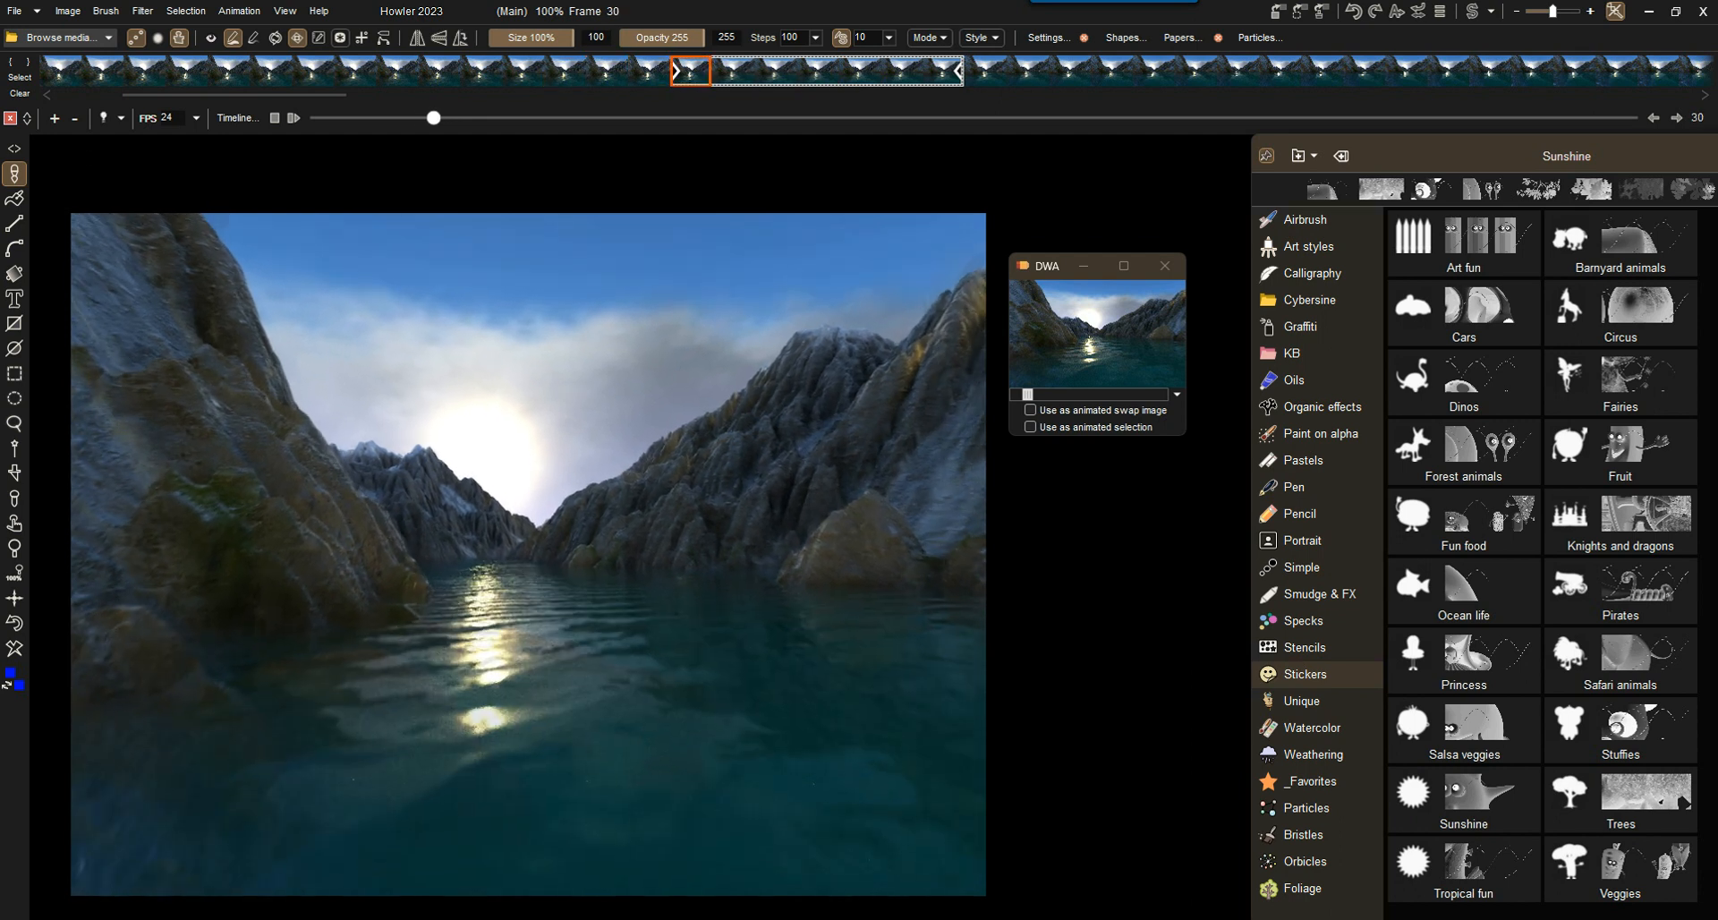
key("Right")
key("Right")
key("Right")
key("Right")
key("Left")
key("Left")
key("Left")
key("Left")
key("Left")
key("Left")
key("Left")
key("Left")
key("Right")
key("Right")
key("Right")
key("Right")
key("Right")
key("Right")
key("Right")
key("Right")
key("Right")
key("Right")
key("Right")
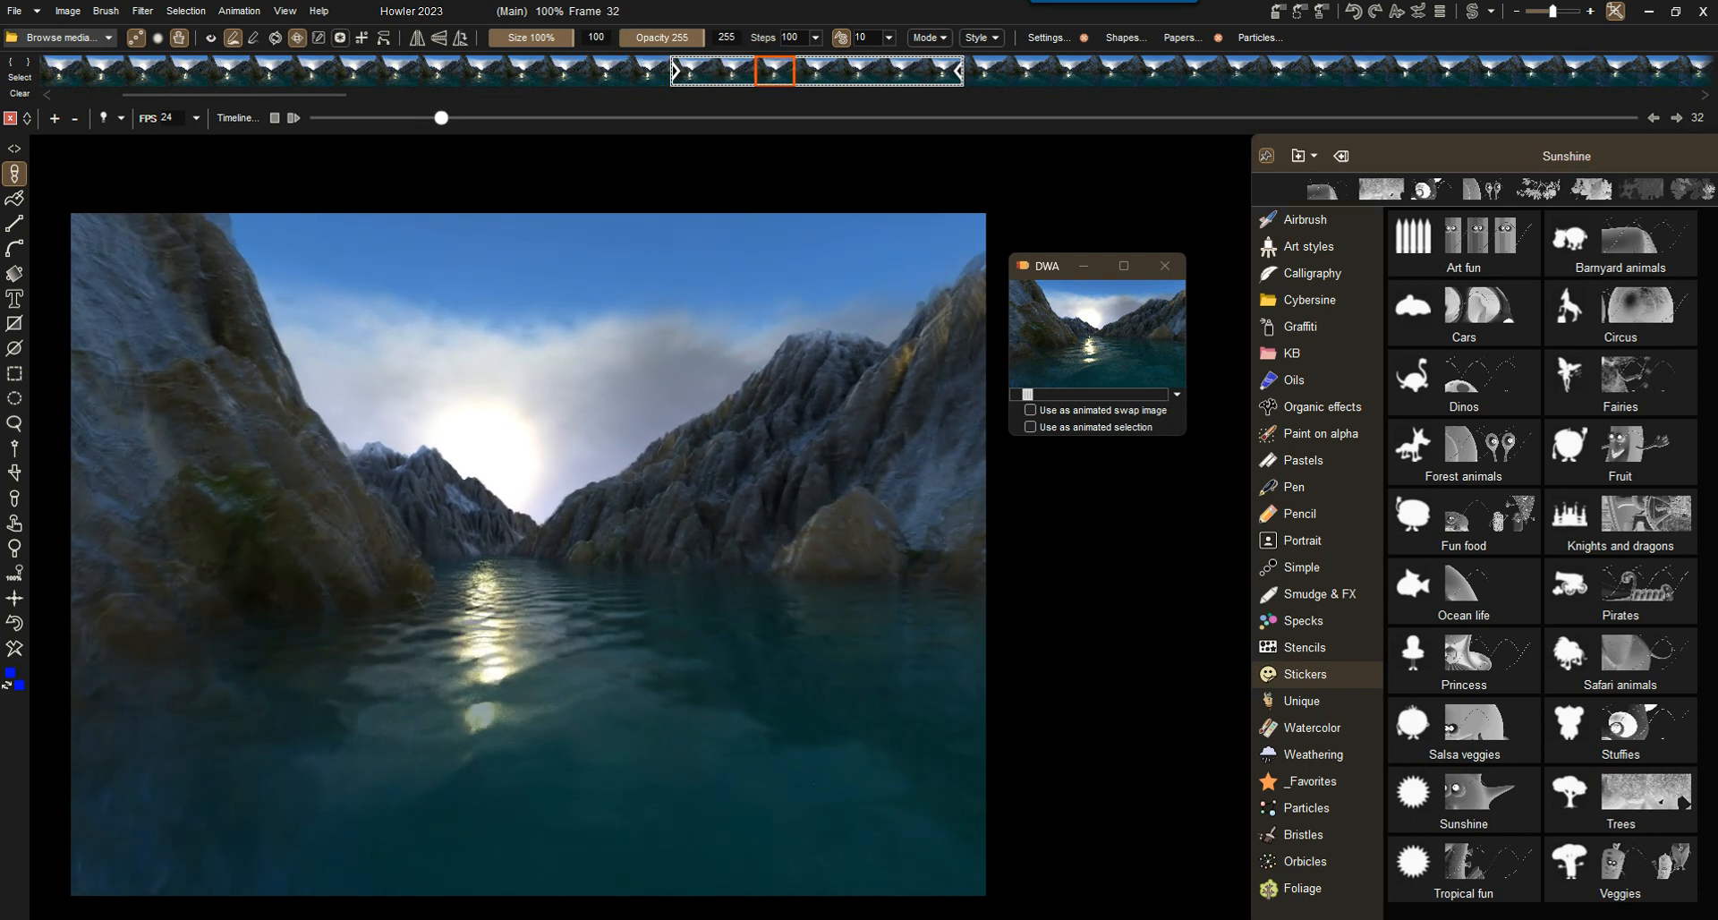
key("Left")
key("Left")
key("Left")
key("Left")
key("Left")
key("Left")
key("Left")
key("Left")
key("Left")
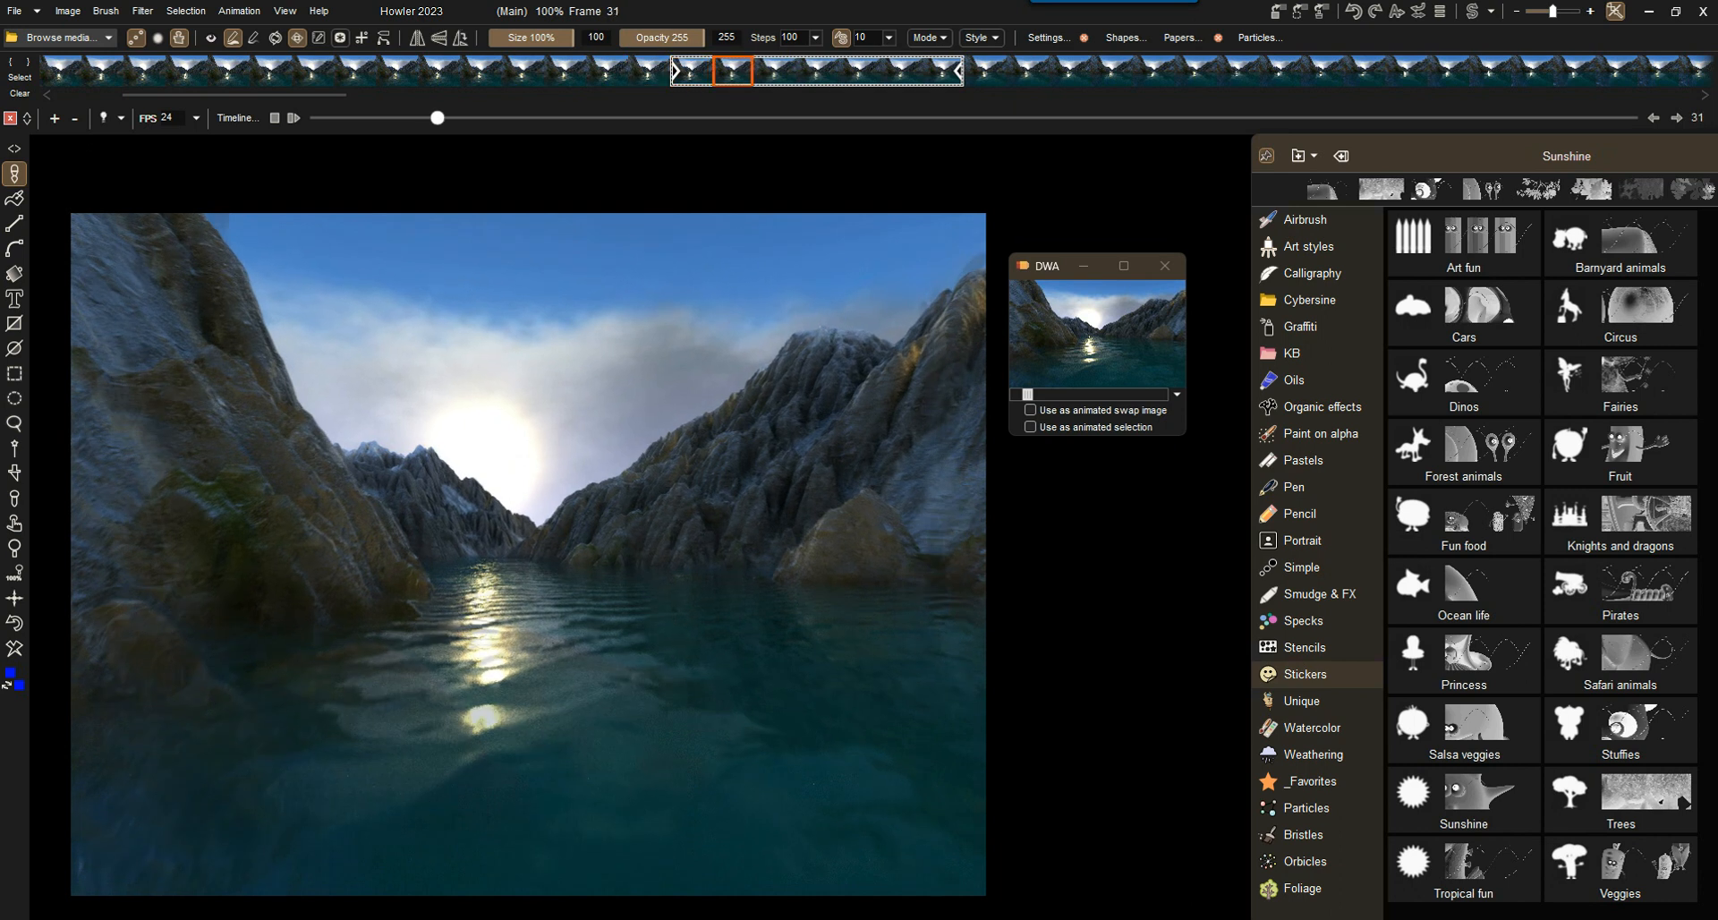
key("Right")
key("Right")
key("Right")
key("Right")
key("Right")
key("Right")
key("Left")
key("Left")
key("Left")
key("Left")
key("Left")
key("Left")
key("Left")
key("Left")
key("Left")
key("Left")
key("Left")
key("Left")
key("Left")
key("Left")
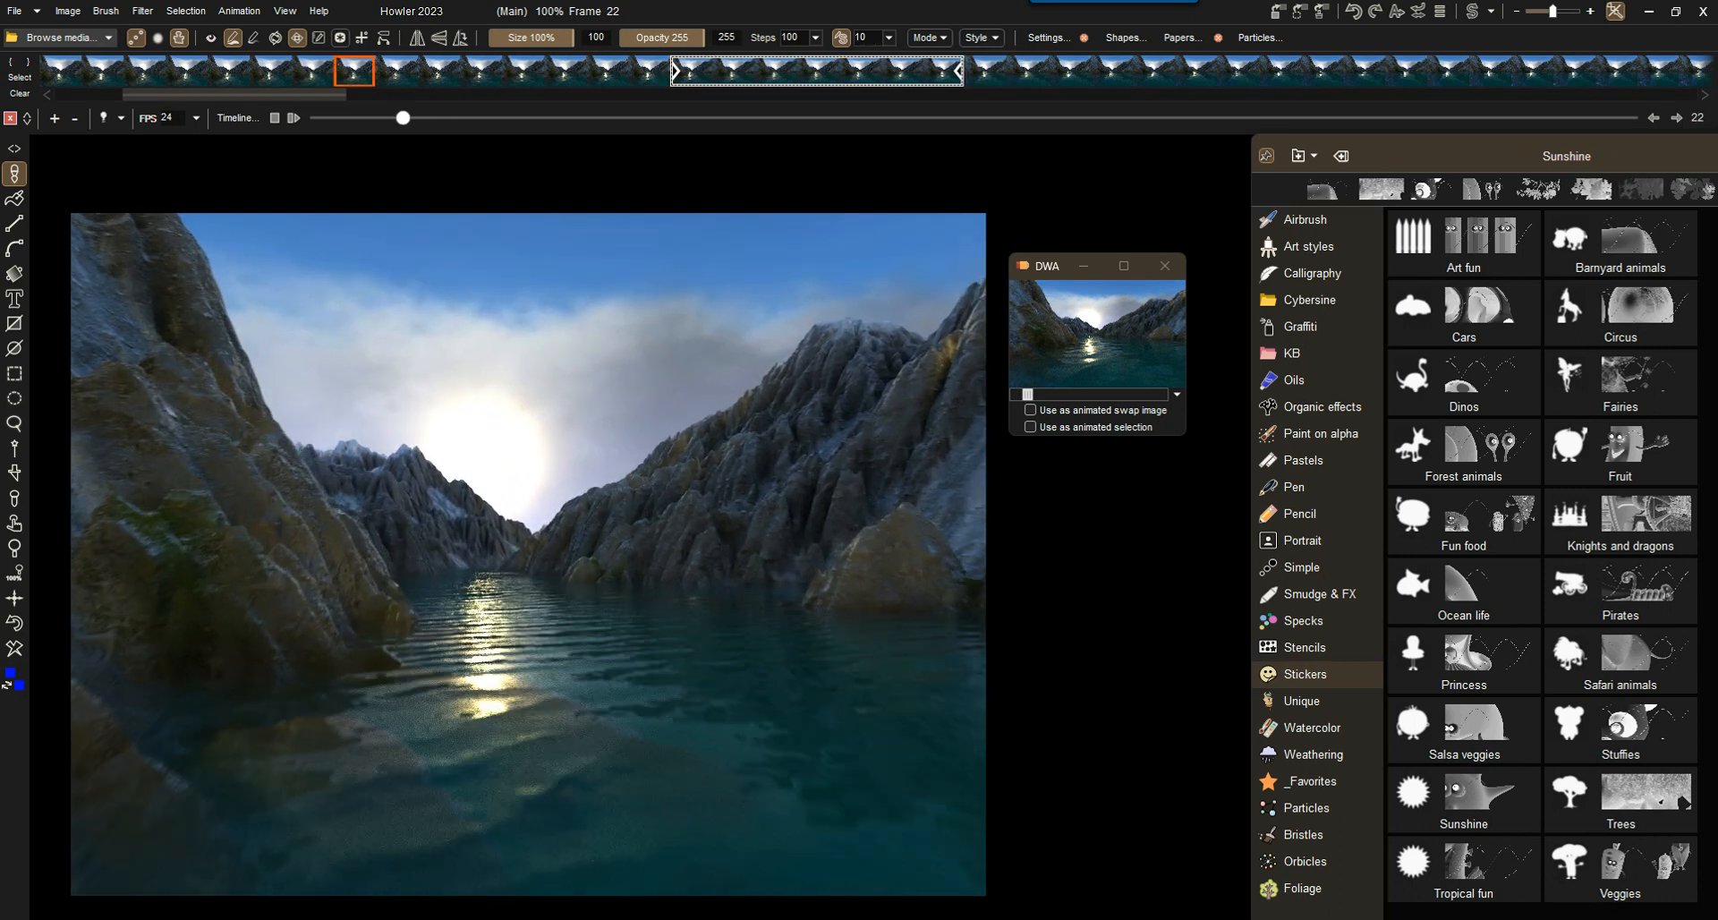